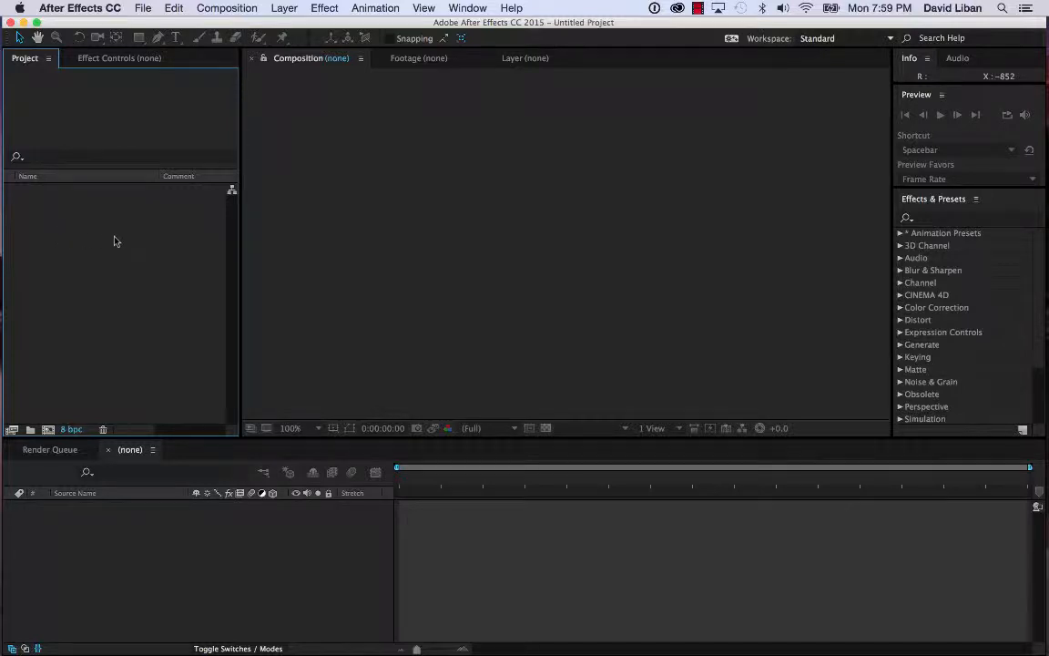
click(381, 223)
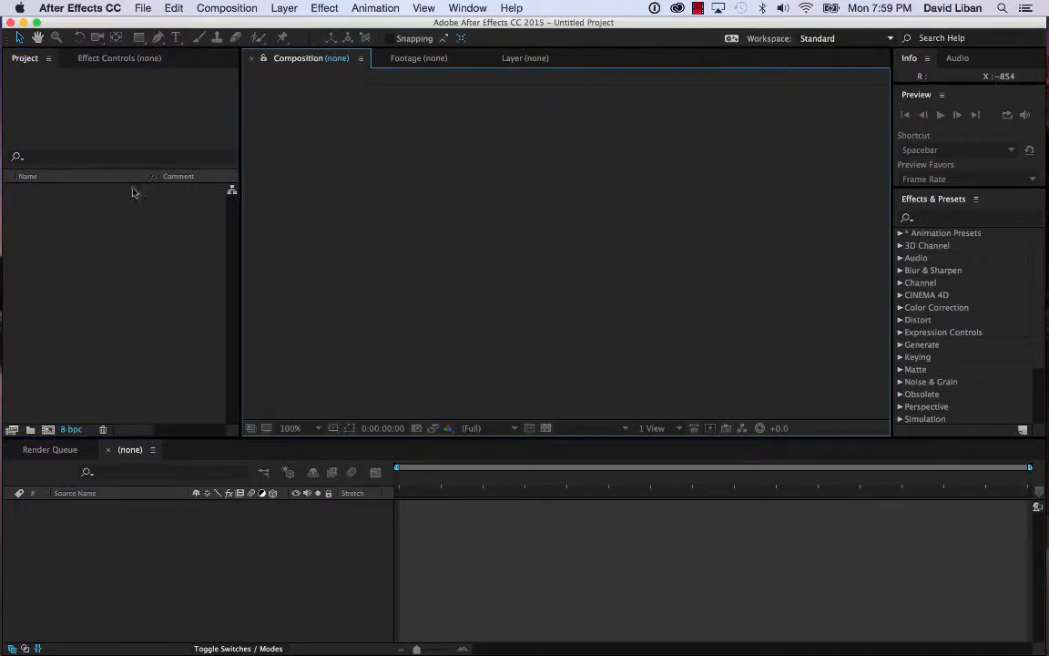
click(133, 241)
click(380, 241)
click(150, 266)
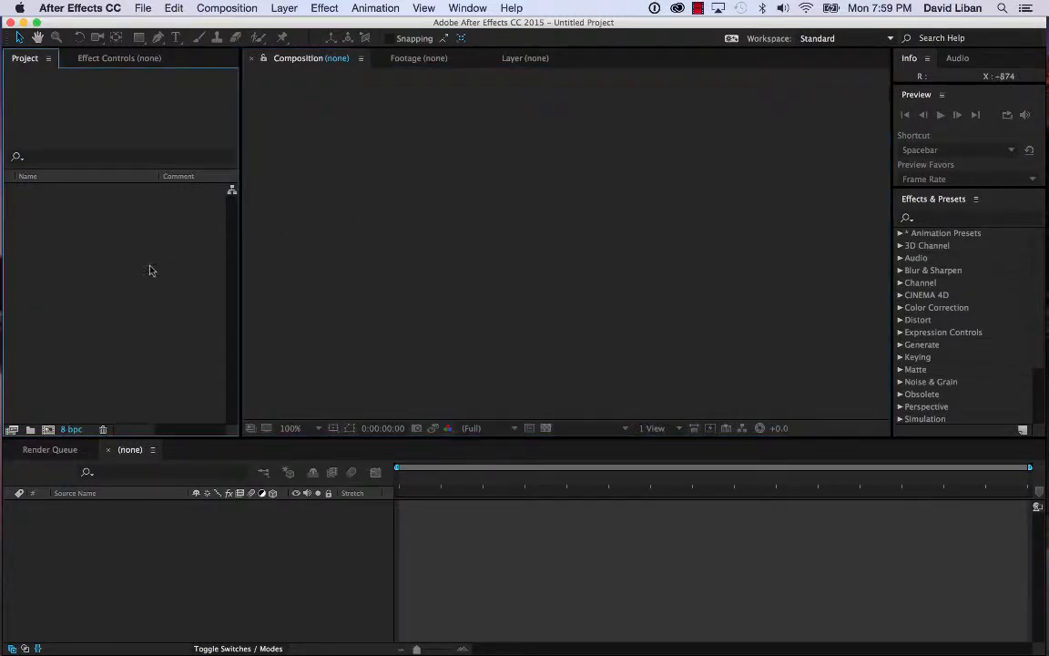
click(426, 227)
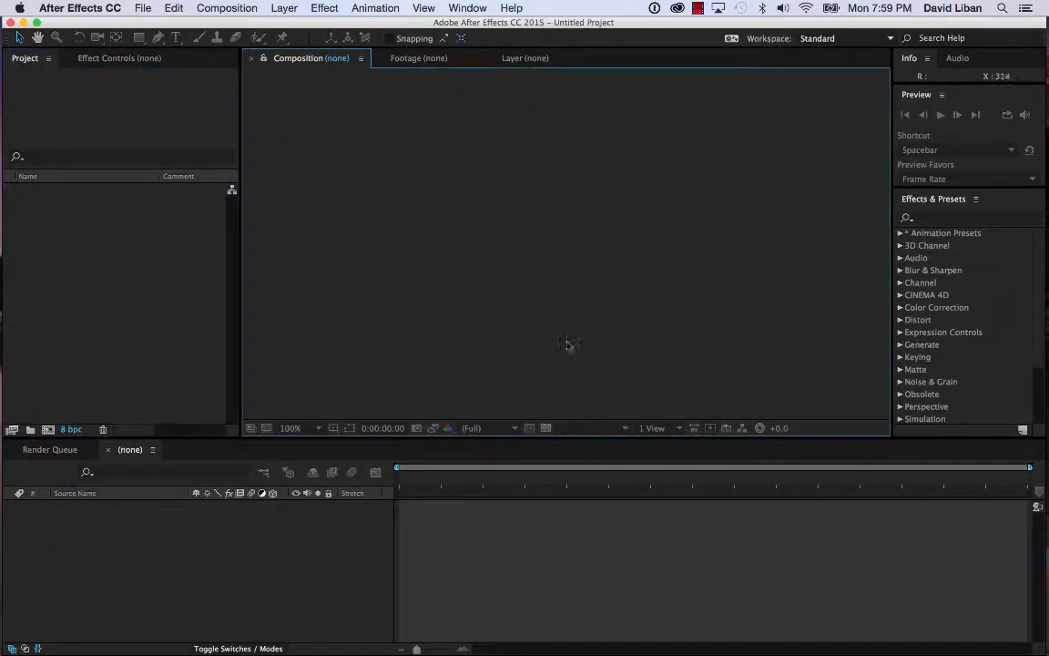
click(175, 295)
click(290, 300)
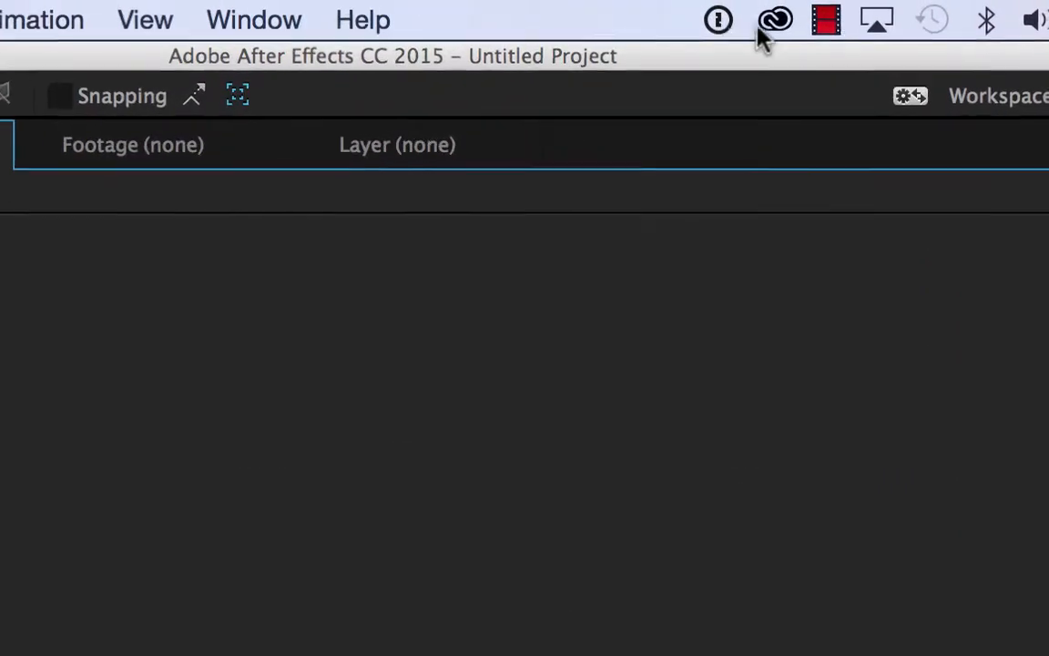
- Switch to the Text workspace and look through the list of fonts available for characters
click(252, 9)
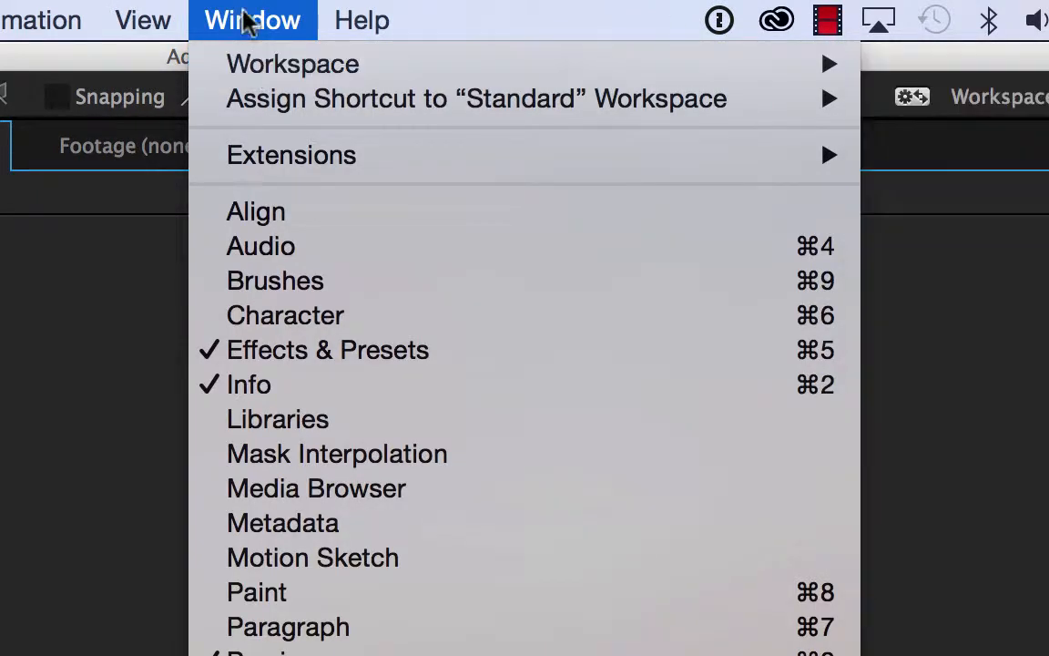
mouse_move(238, 58)
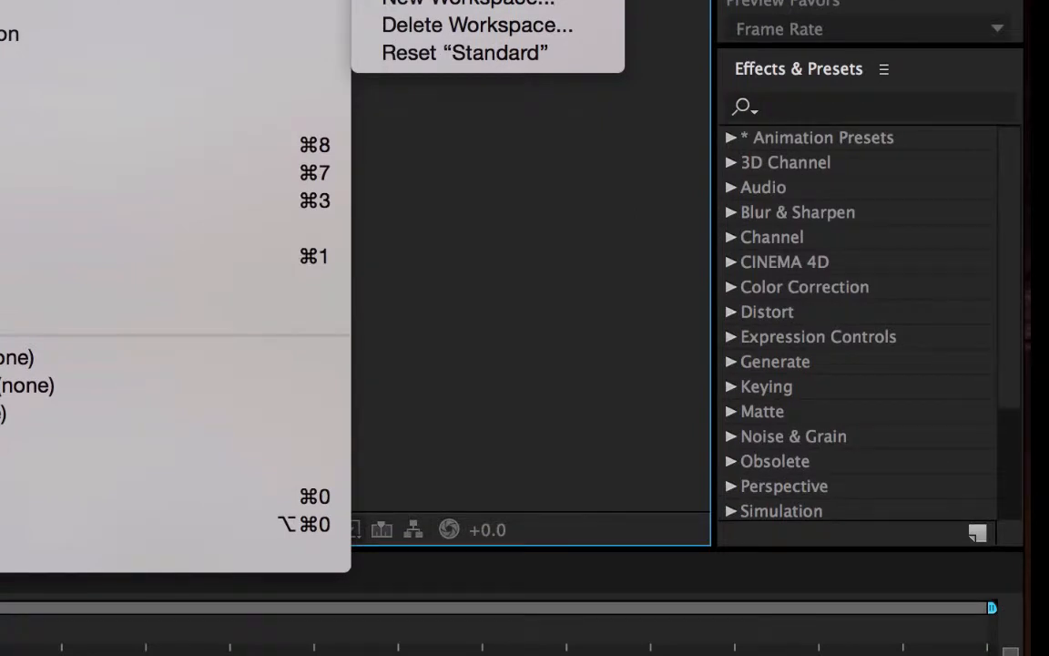
click(437, 1)
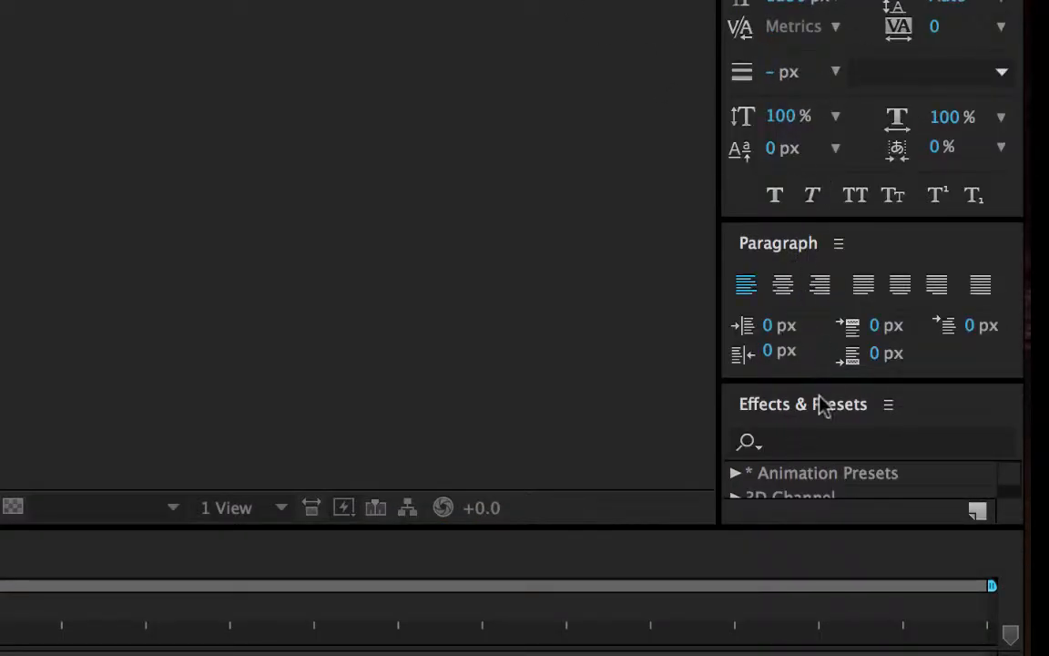
click(784, 3)
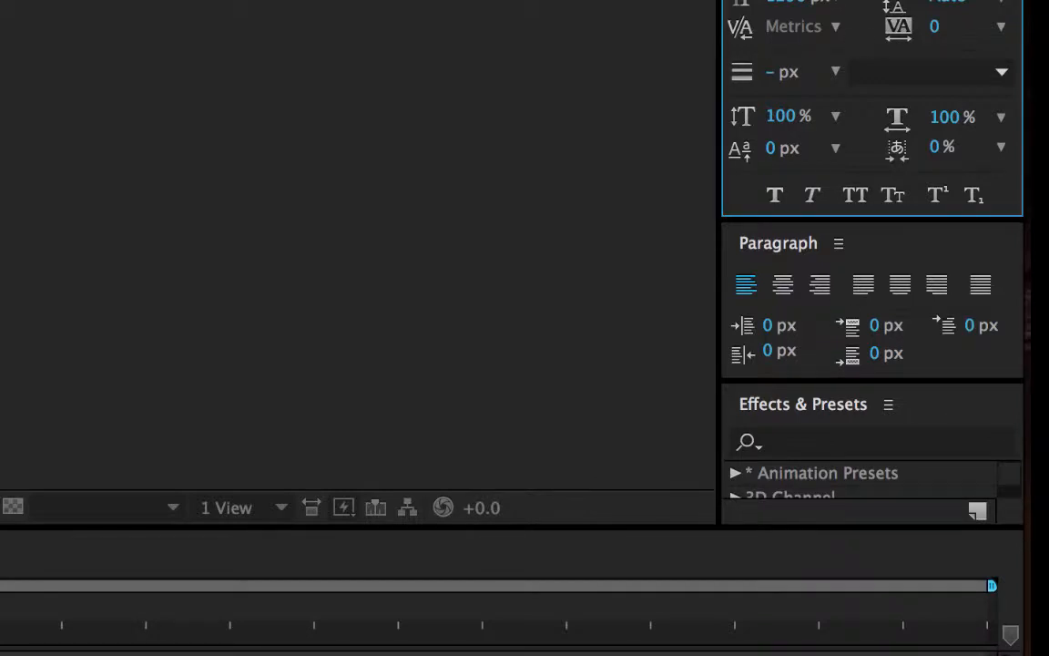
click(1002, 1)
click(1003, 1)
click(1002, 1)
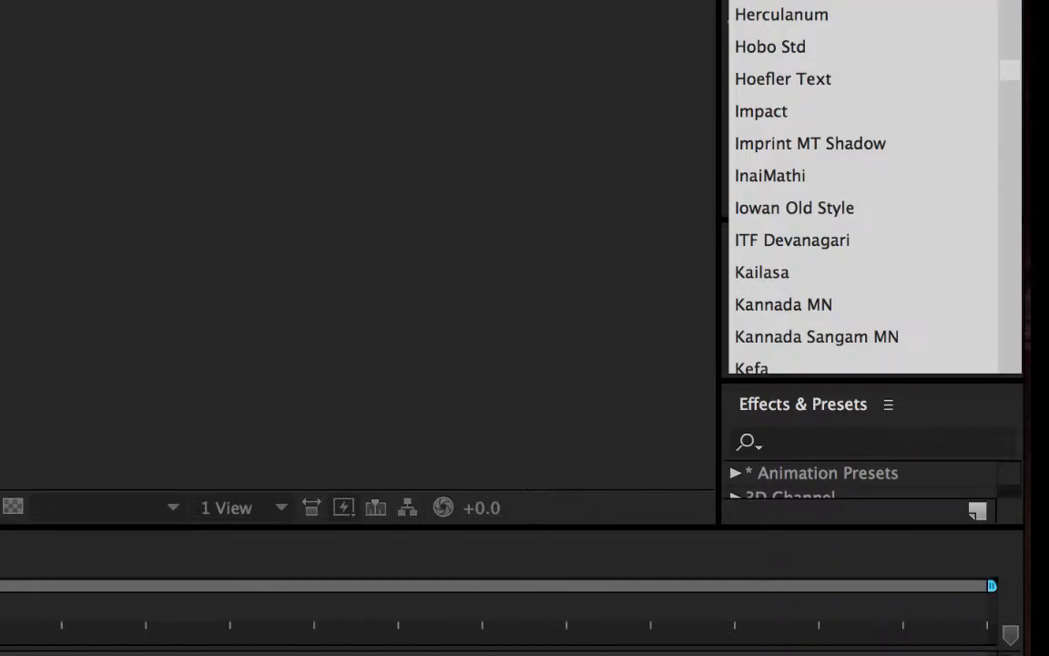
click(1002, 1)
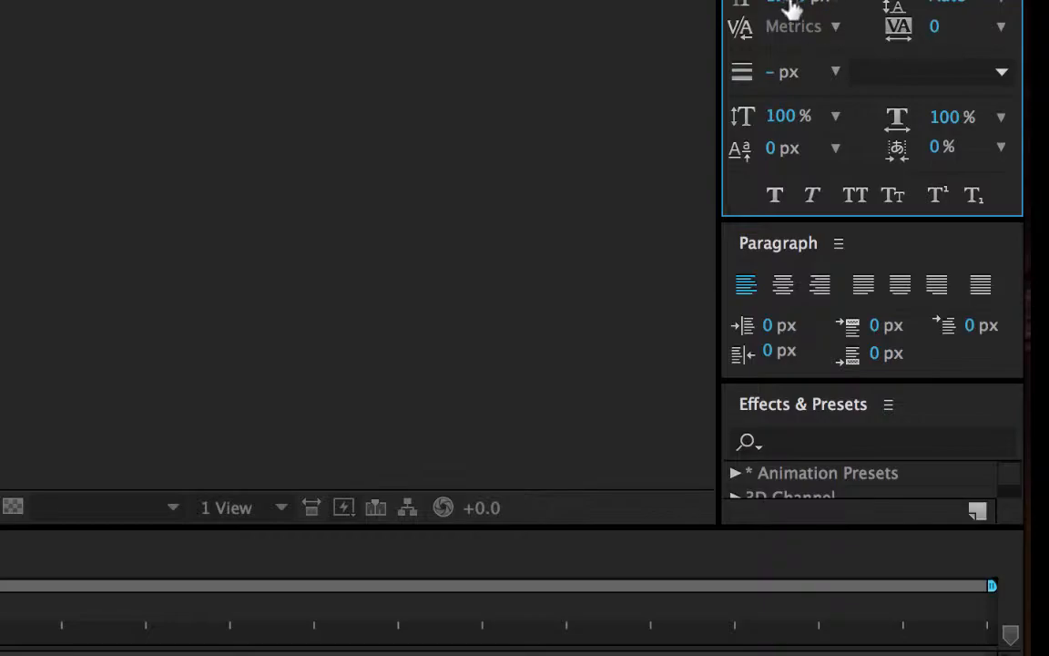
- Switch the interface to the Effects workspace and activate the empty timeline
click(511, 8)
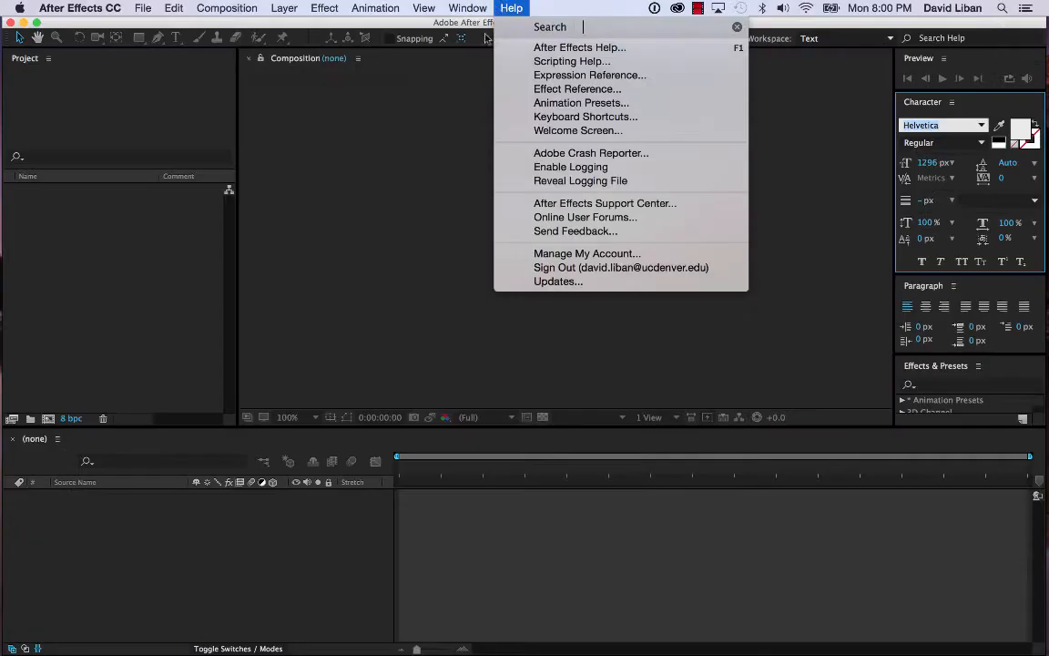
mouse_move(467, 8)
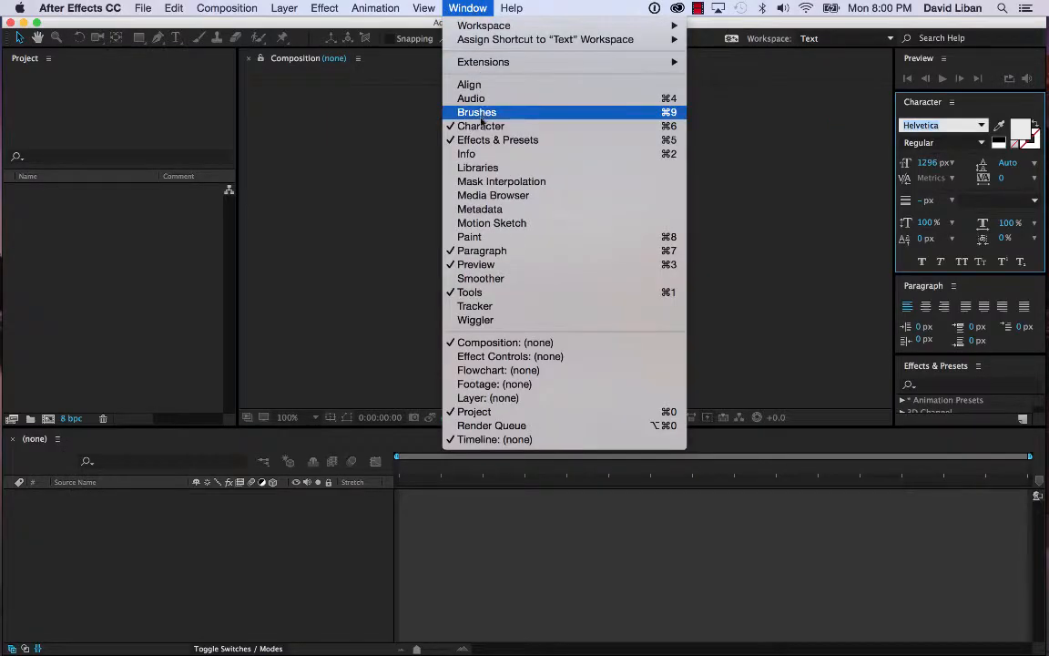
mouse_move(638, 26)
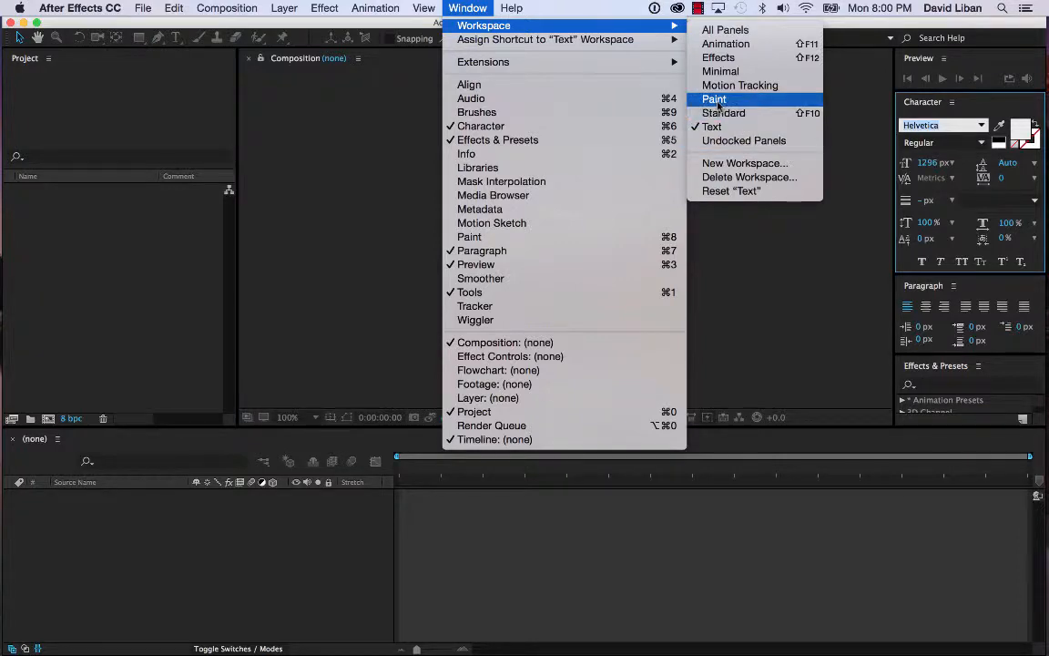
click(719, 58)
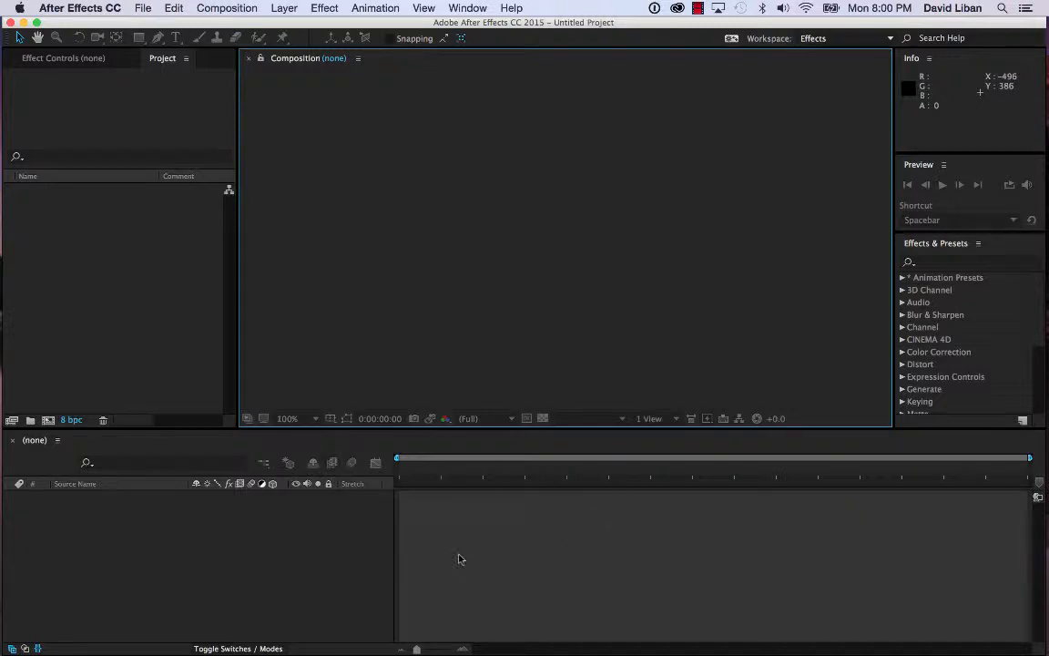
click(336, 567)
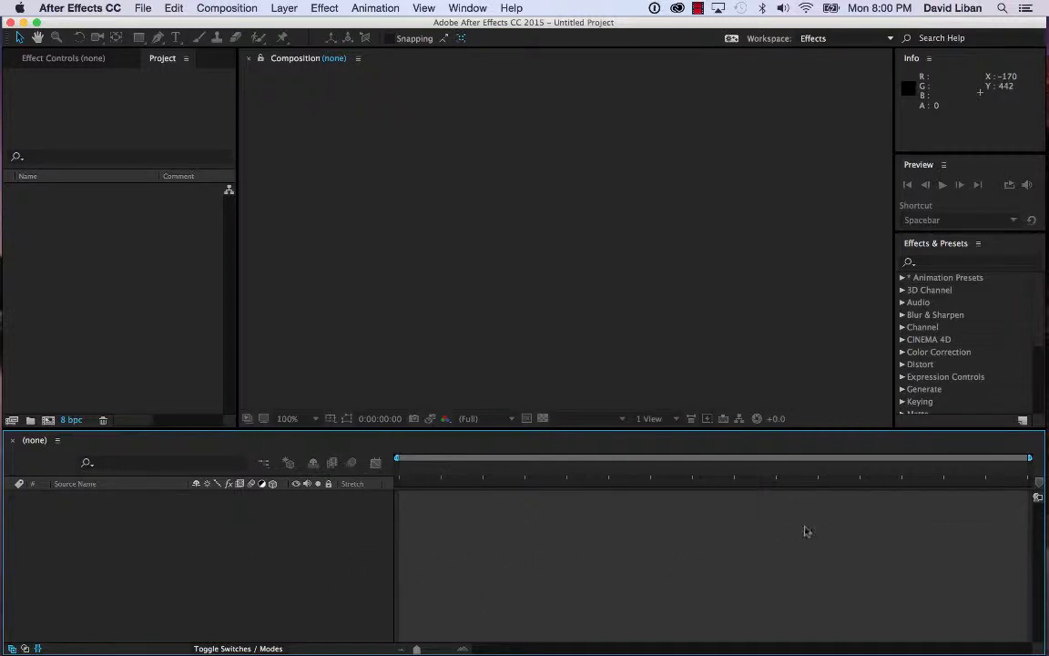
- Switch the interface back to the Standard workspace
click(467, 7)
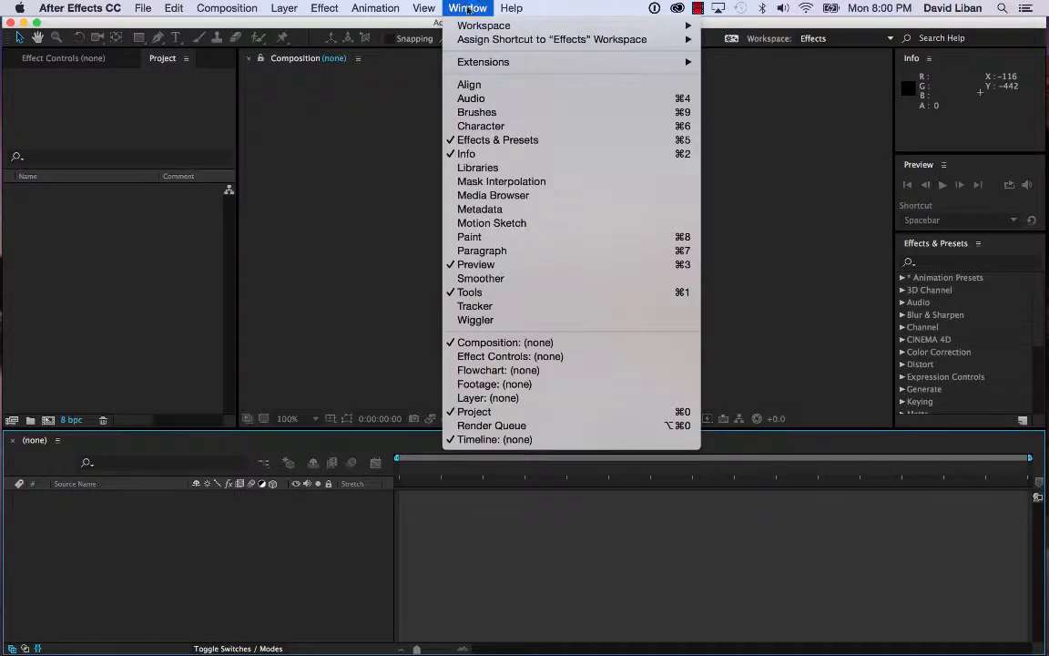
mouse_move(477, 41)
click(704, 99)
click(513, 9)
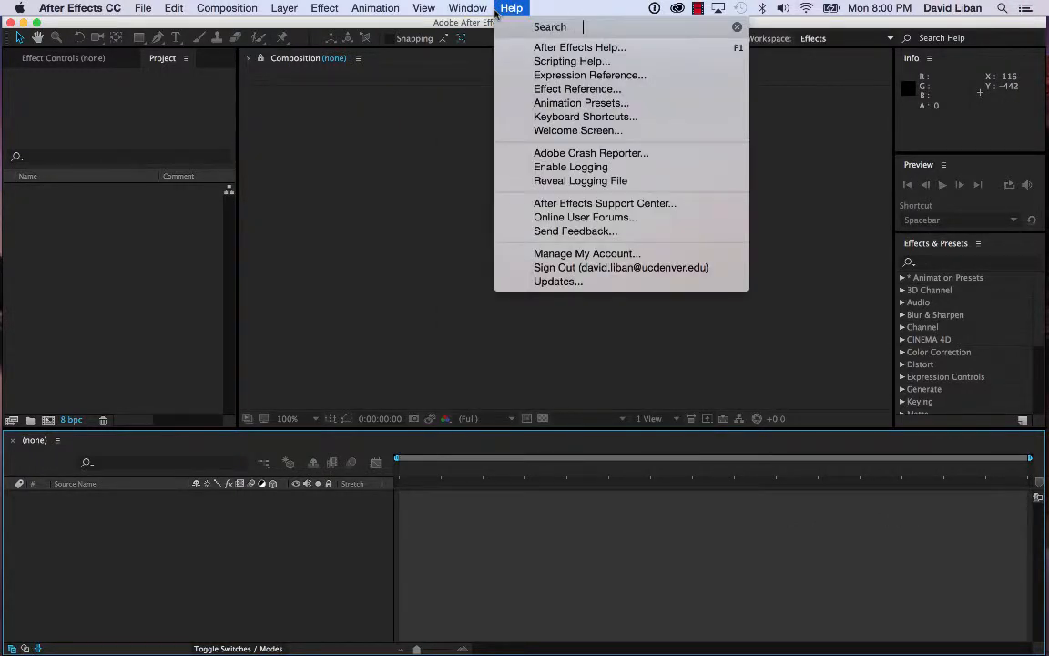
mouse_move(475, 9)
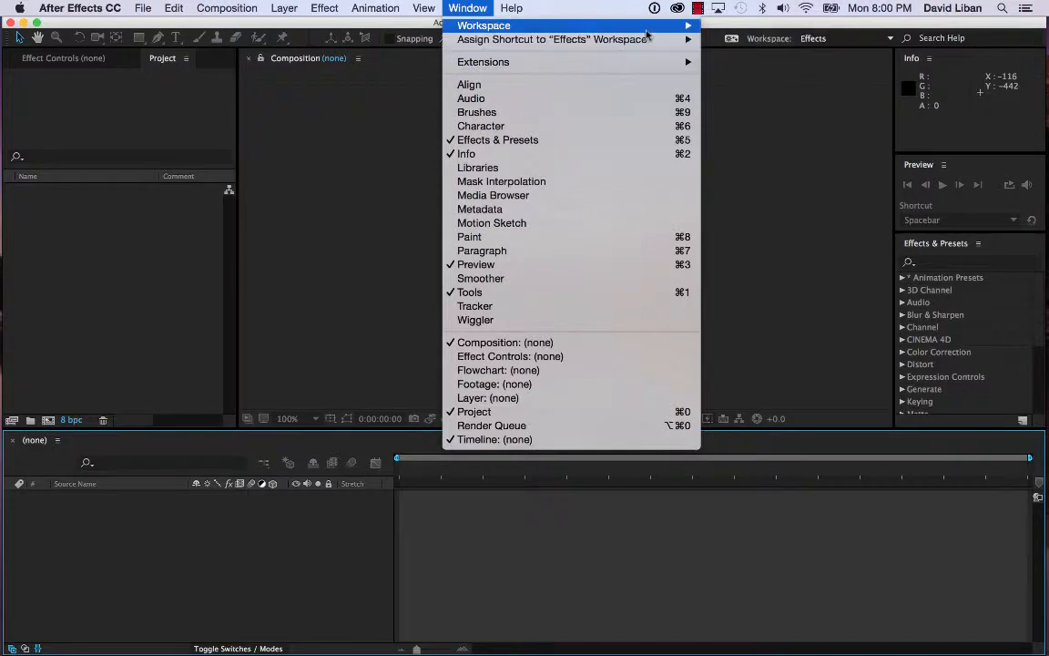
mouse_move(510, 26)
click(745, 114)
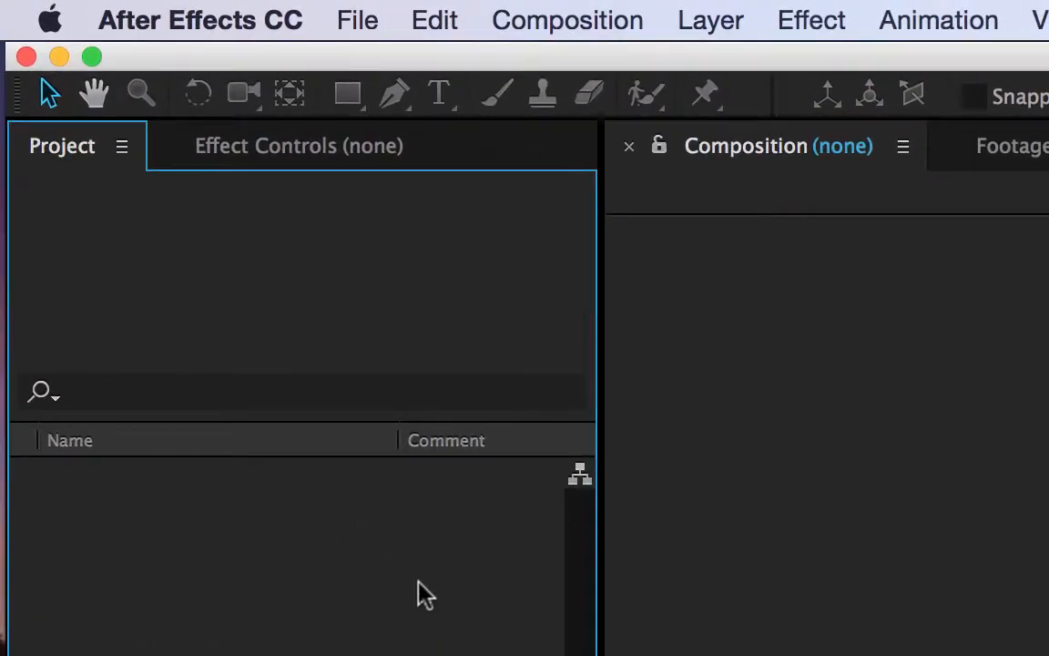
- View the Effect Controls and the Render Queue, returning to the Project view and the timeline
click(268, 149)
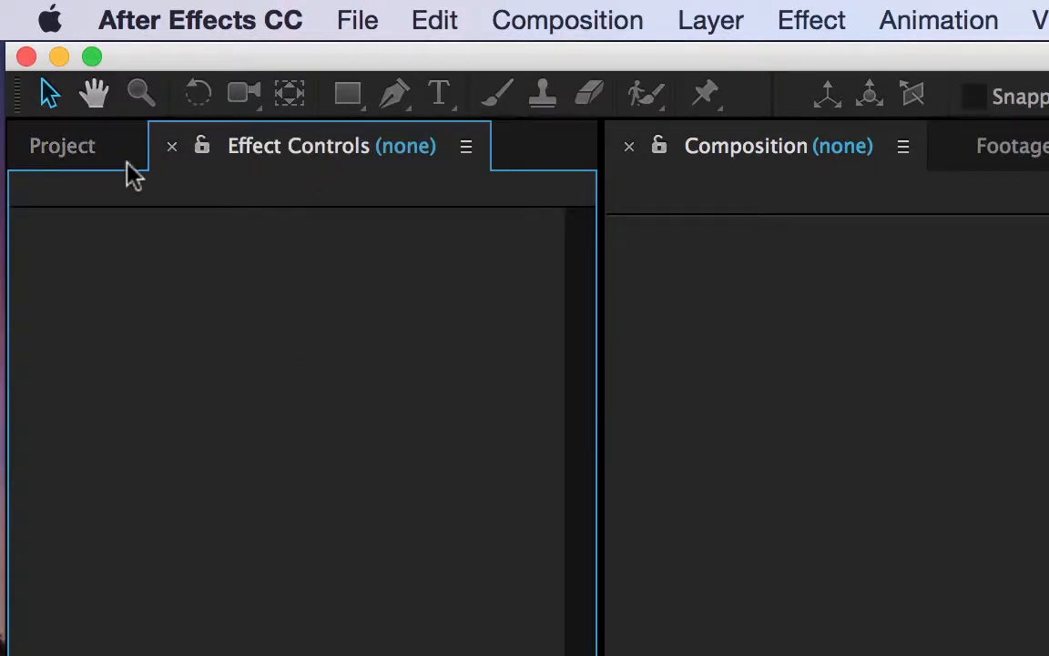
click(79, 157)
click(293, 157)
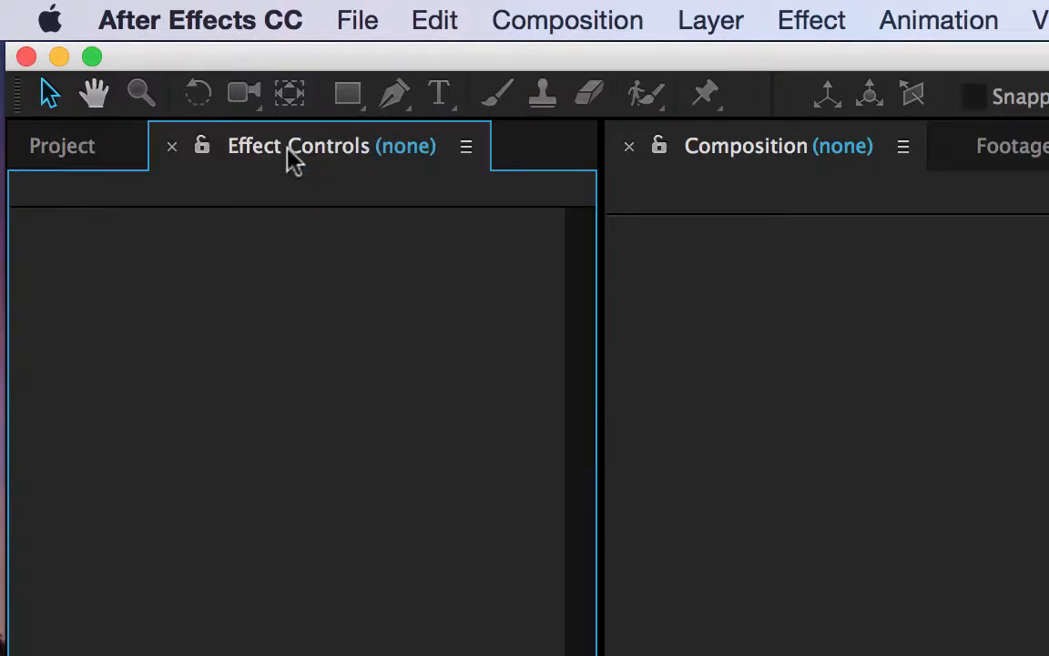
click(63, 155)
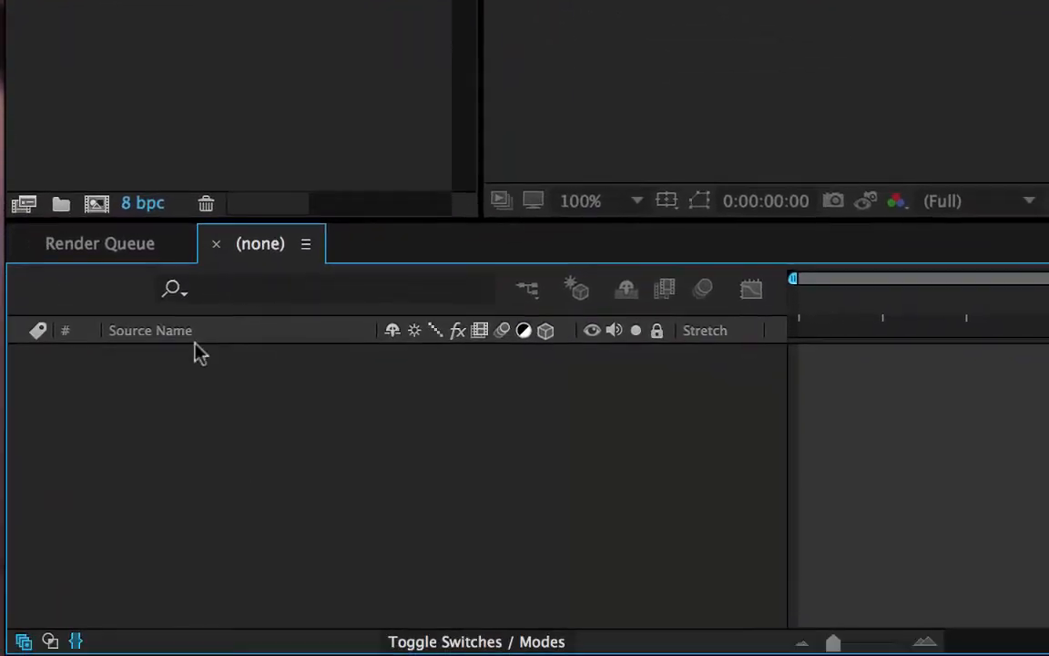
click(137, 248)
click(239, 248)
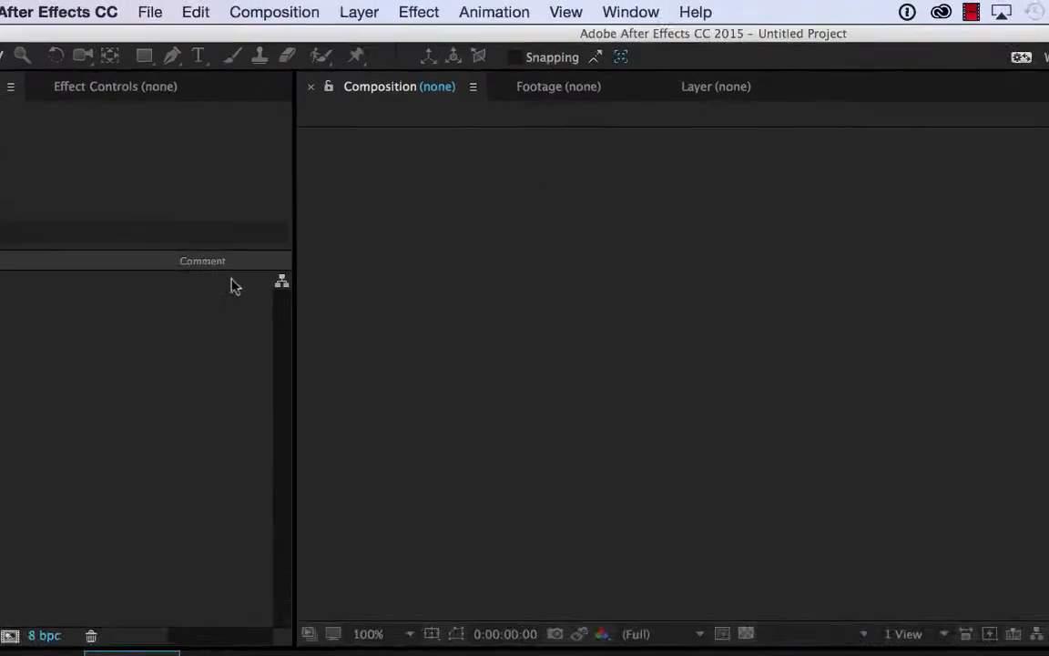
- Start a new composition and name it First Comp
click(310, 16)
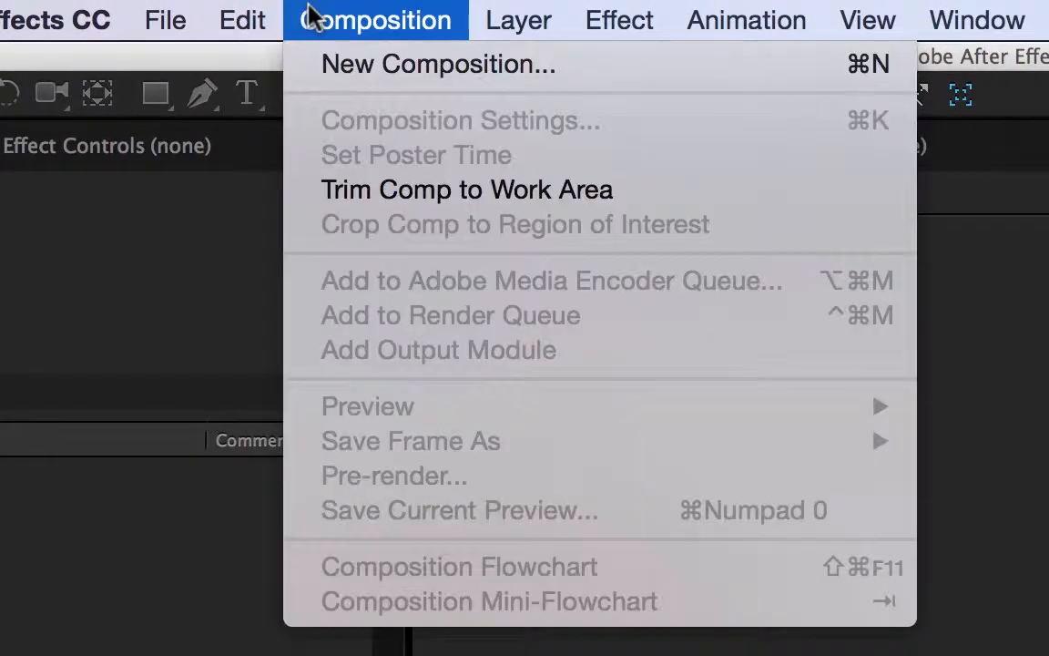
click(349, 68)
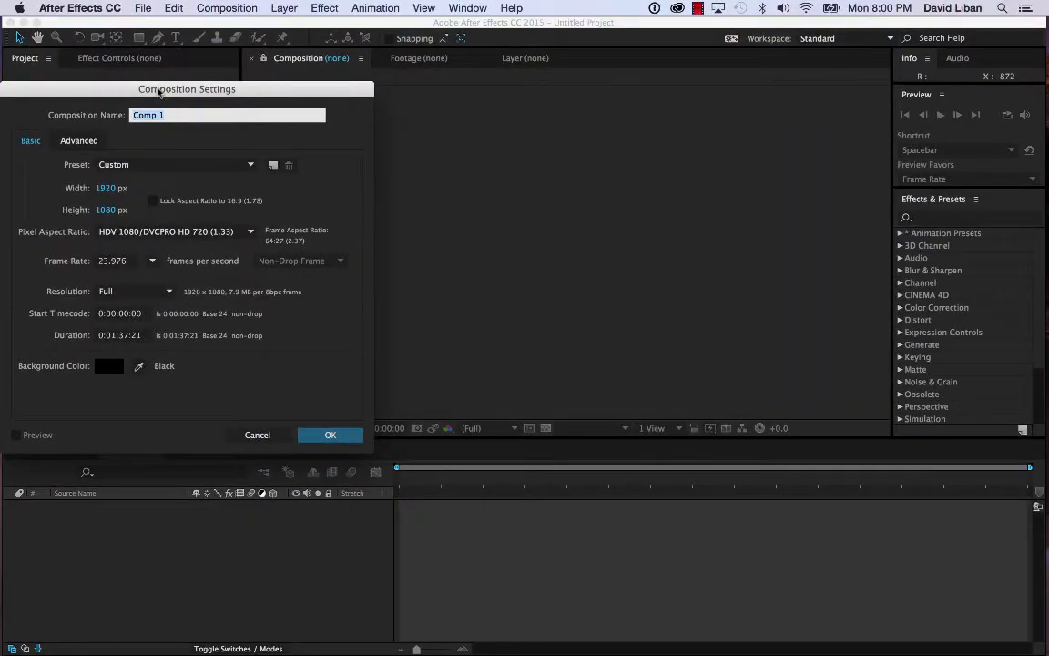
drag(158, 92, 583, 128)
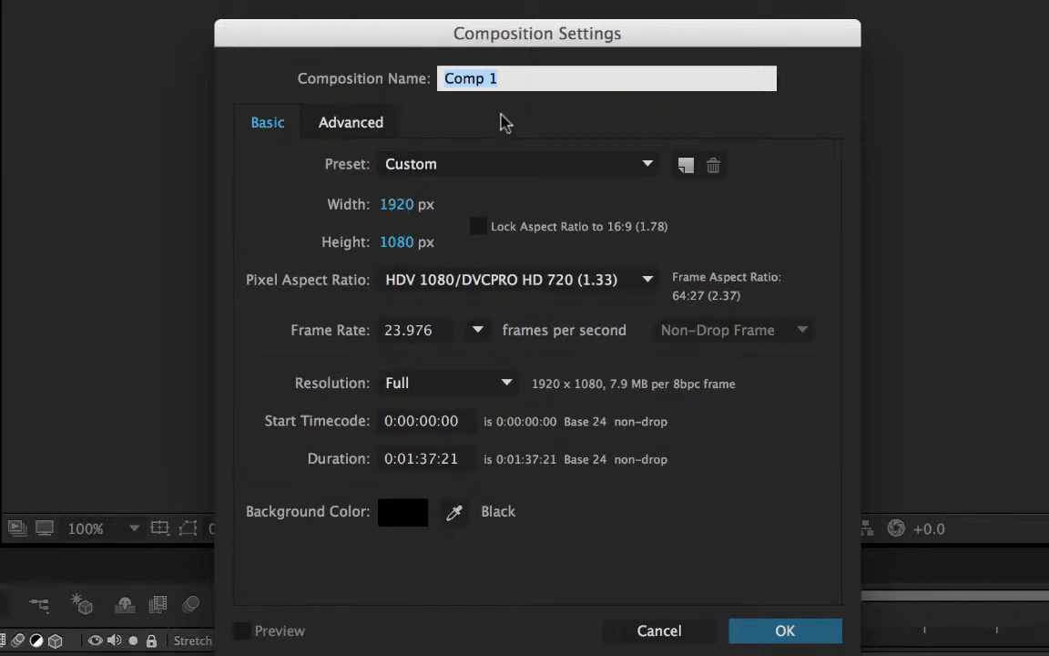
text(First)
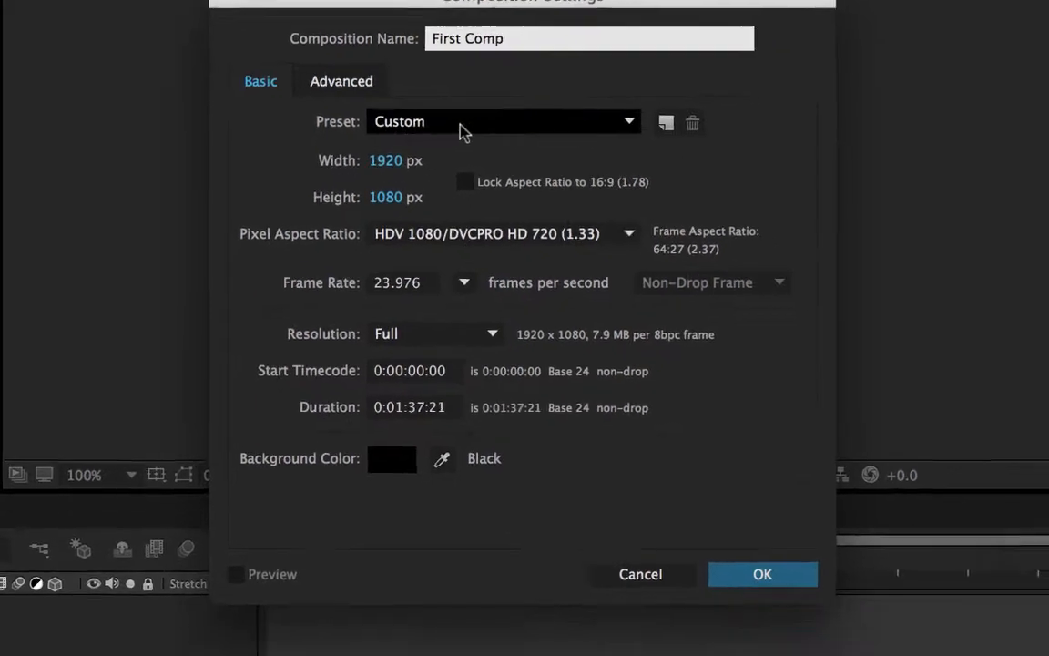
- Apply the HDTV 1080 24 preset to the composition and set its frame rate to 23.976 frames per second
click(470, 166)
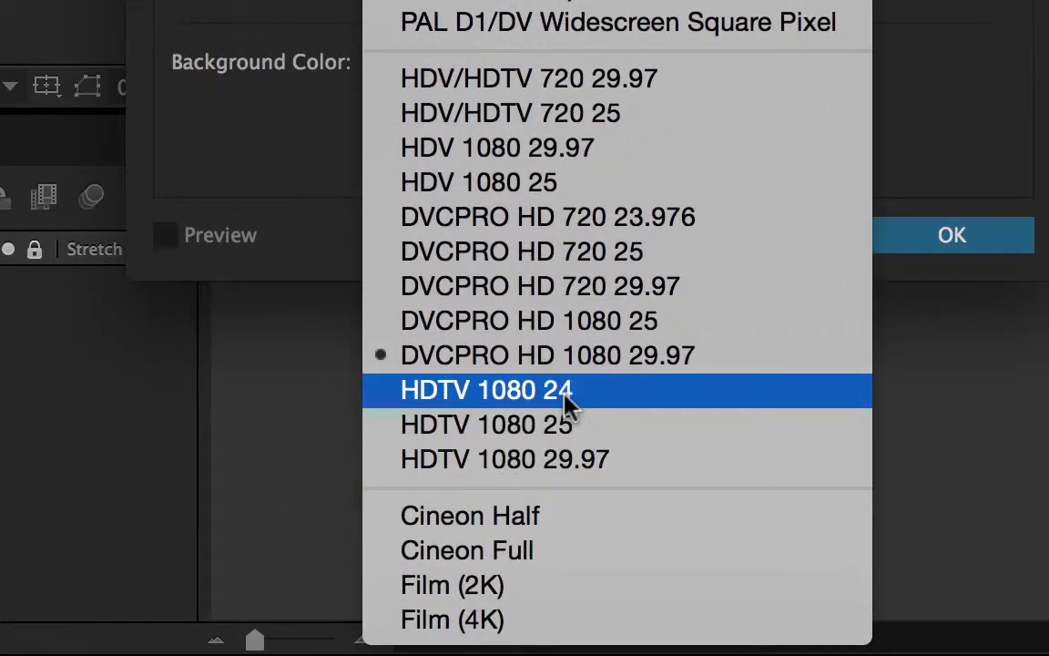
click(566, 396)
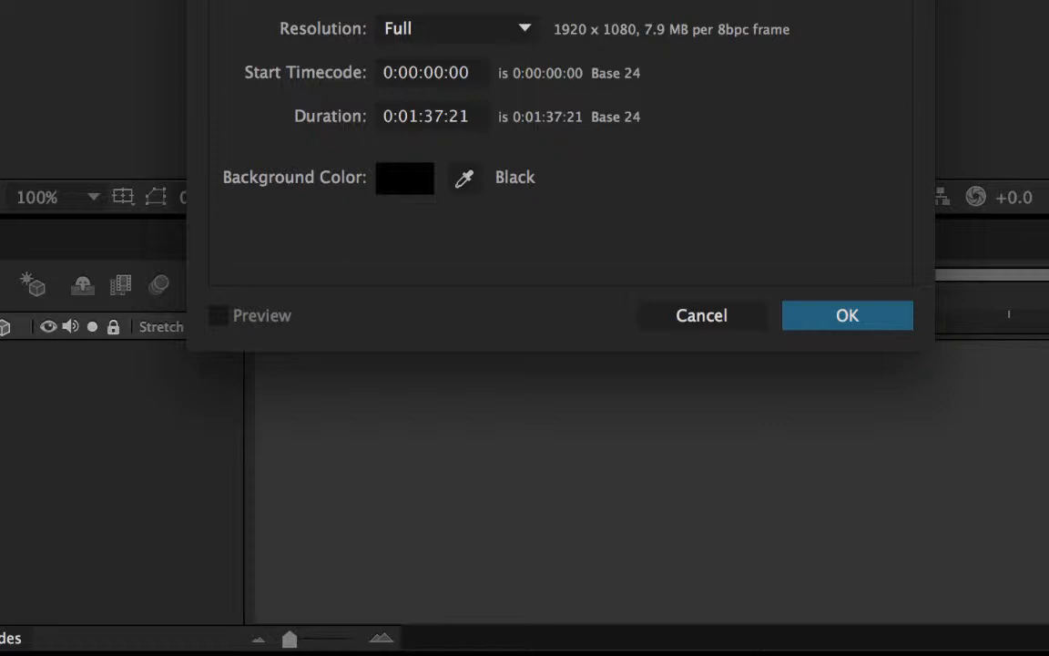
click(500, 1)
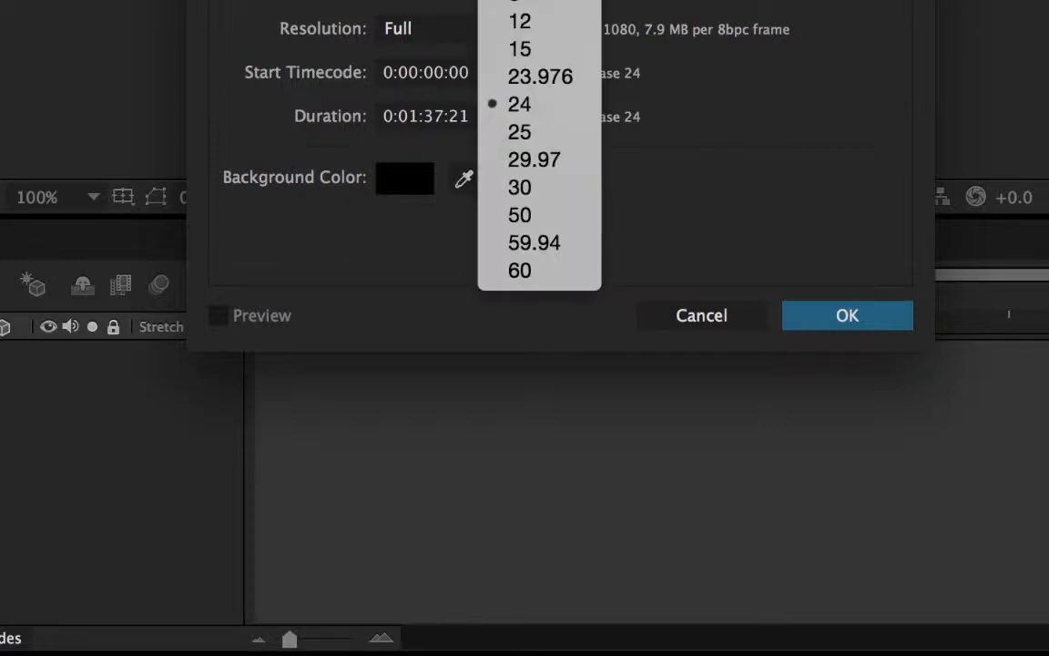
click(539, 83)
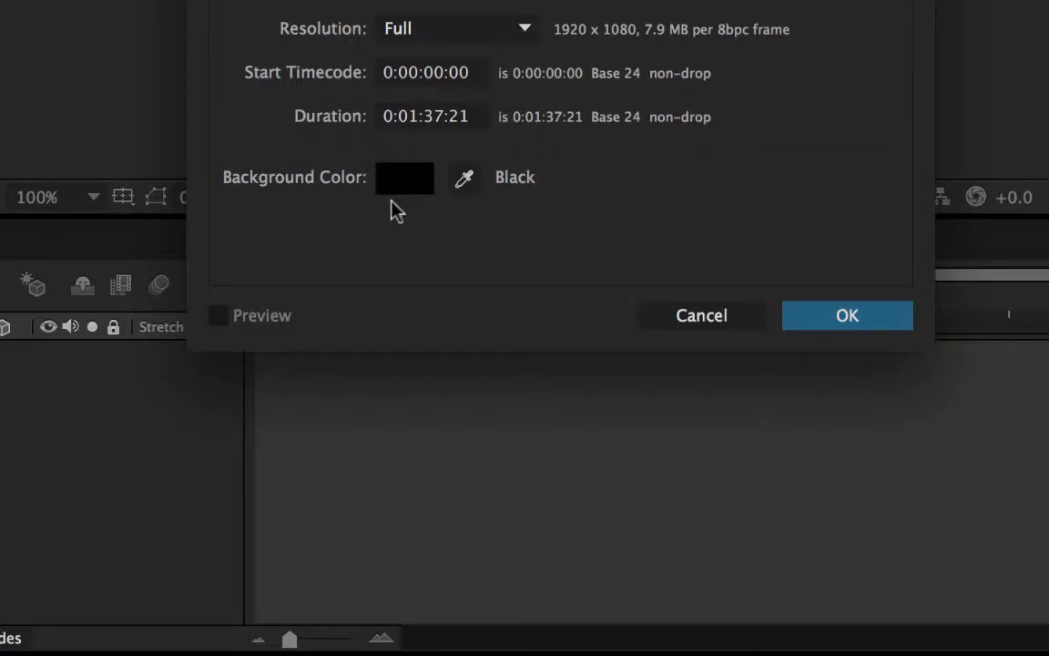
- Choose Full resolution and create the composition with these settings
click(529, 33)
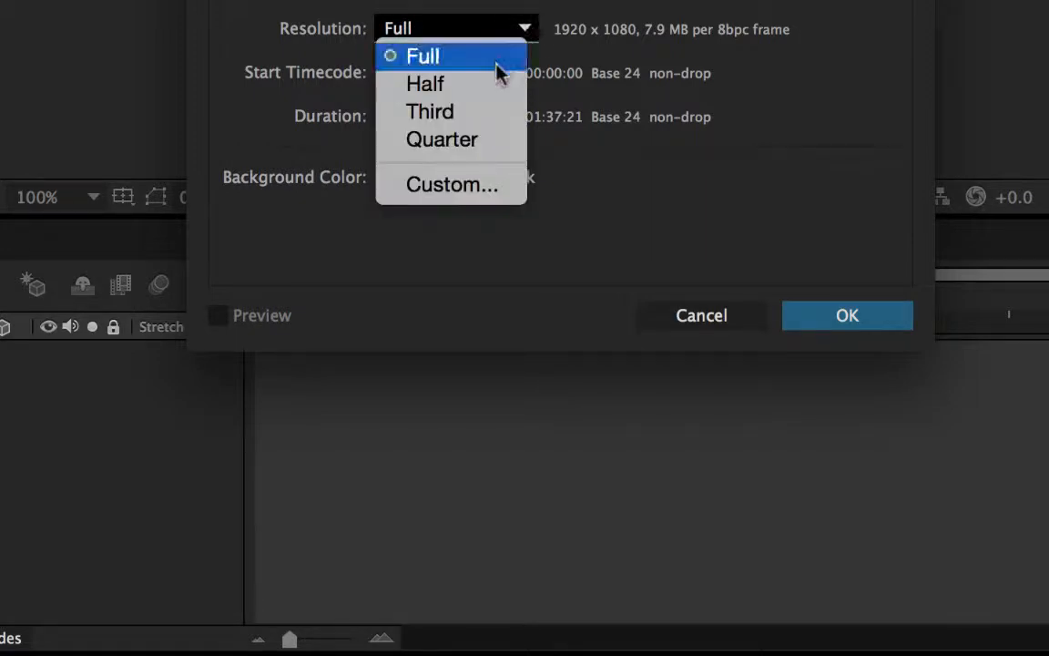
click(461, 56)
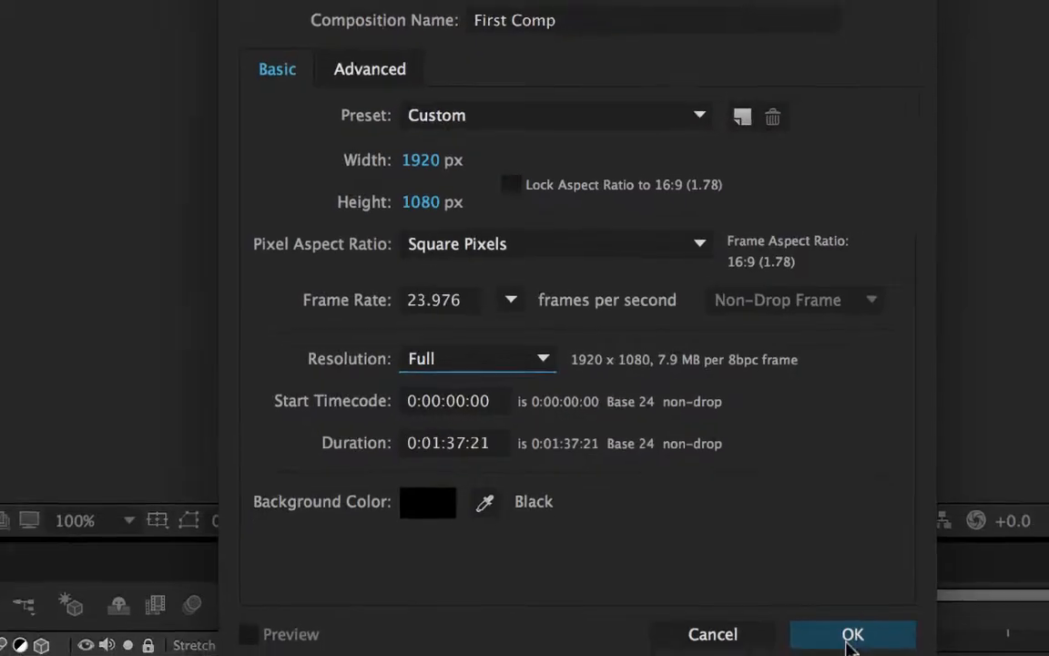
click(847, 316)
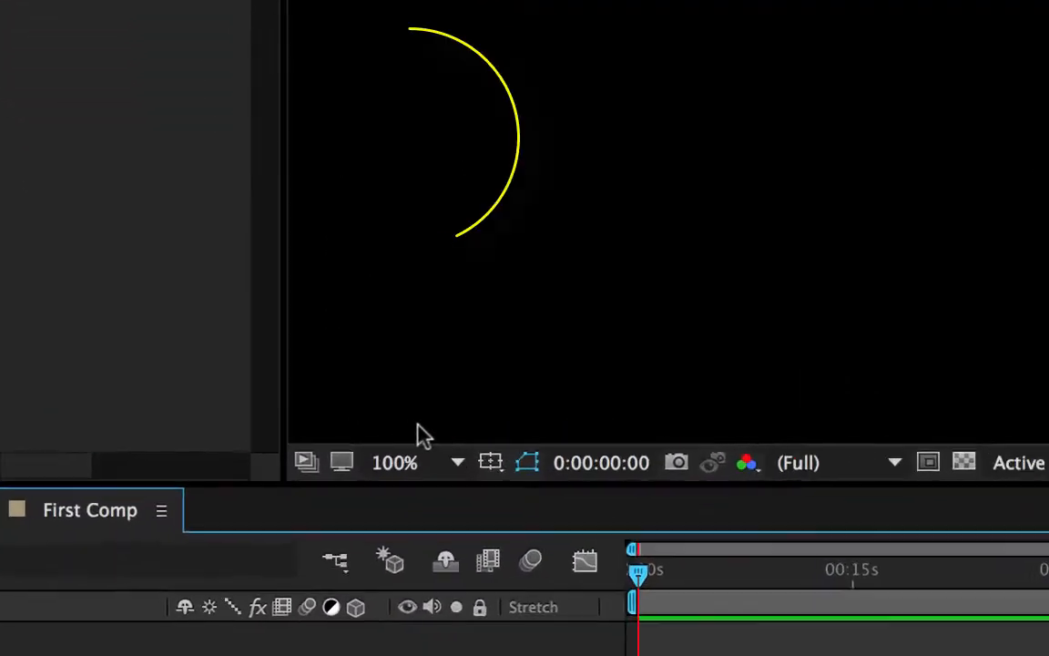
- Set the composition view's magnification to 50%
click(319, 428)
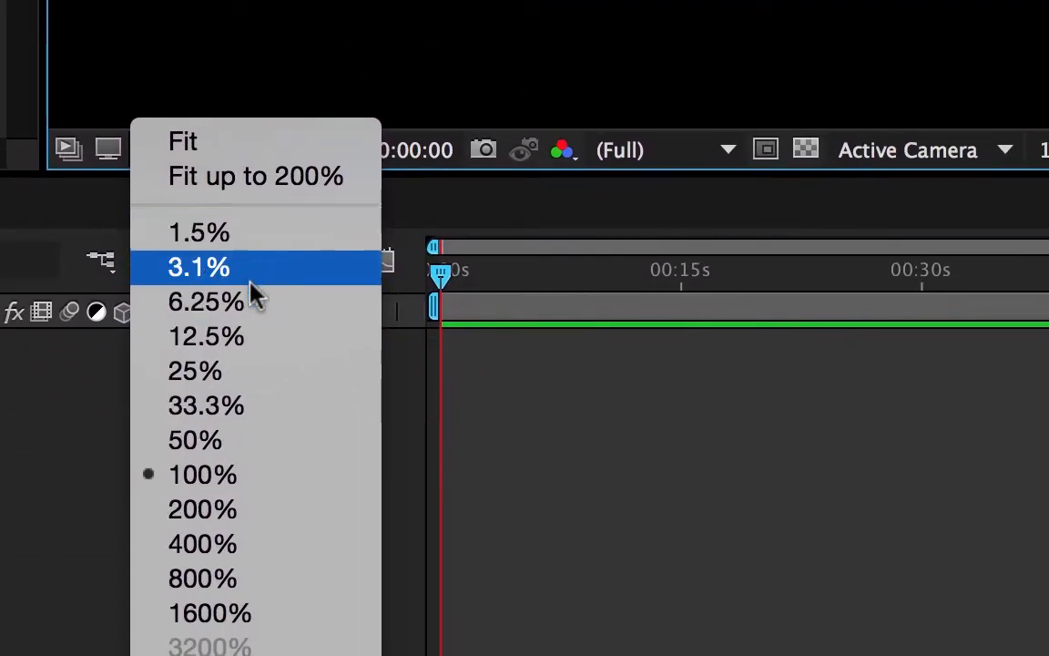
click(240, 440)
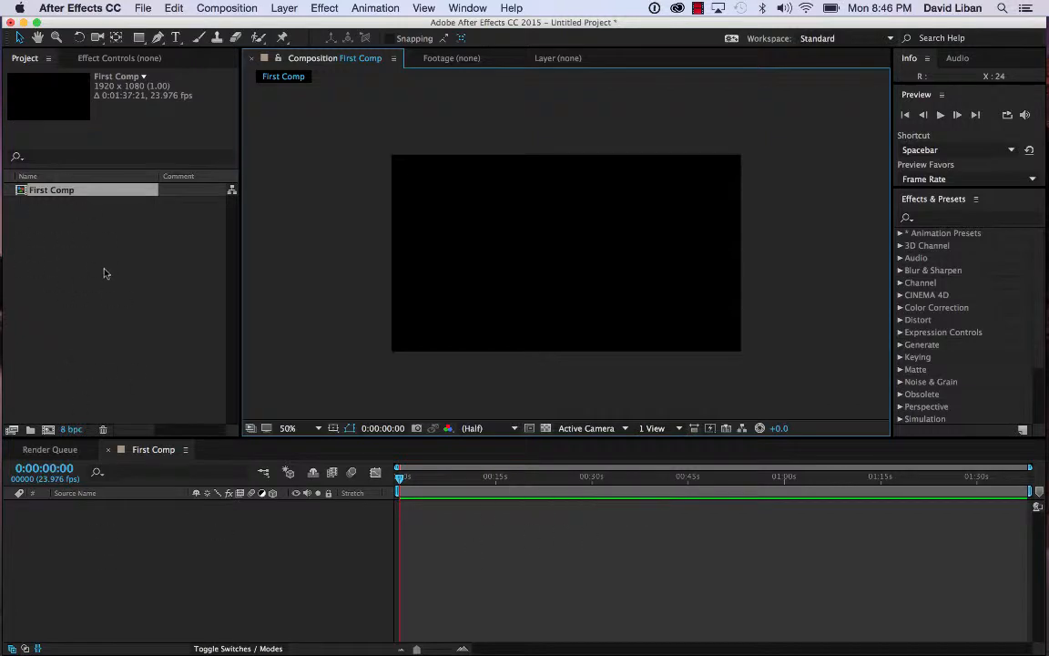
- Import the Slap.jpg image from the Pictures folder into the project and select it
click(143, 9)
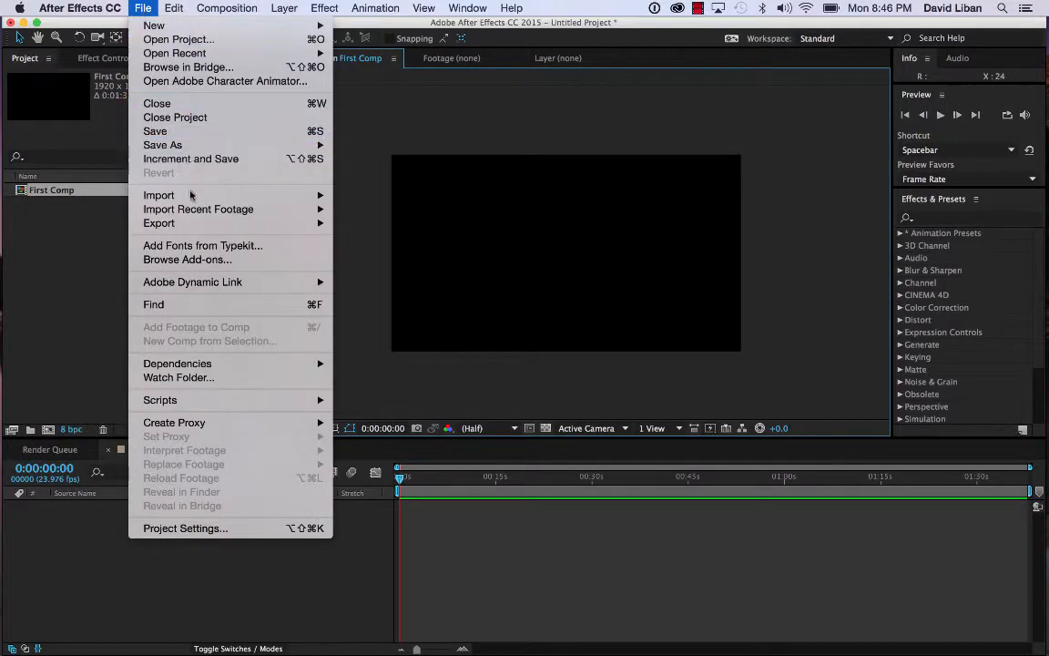
mouse_move(193, 199)
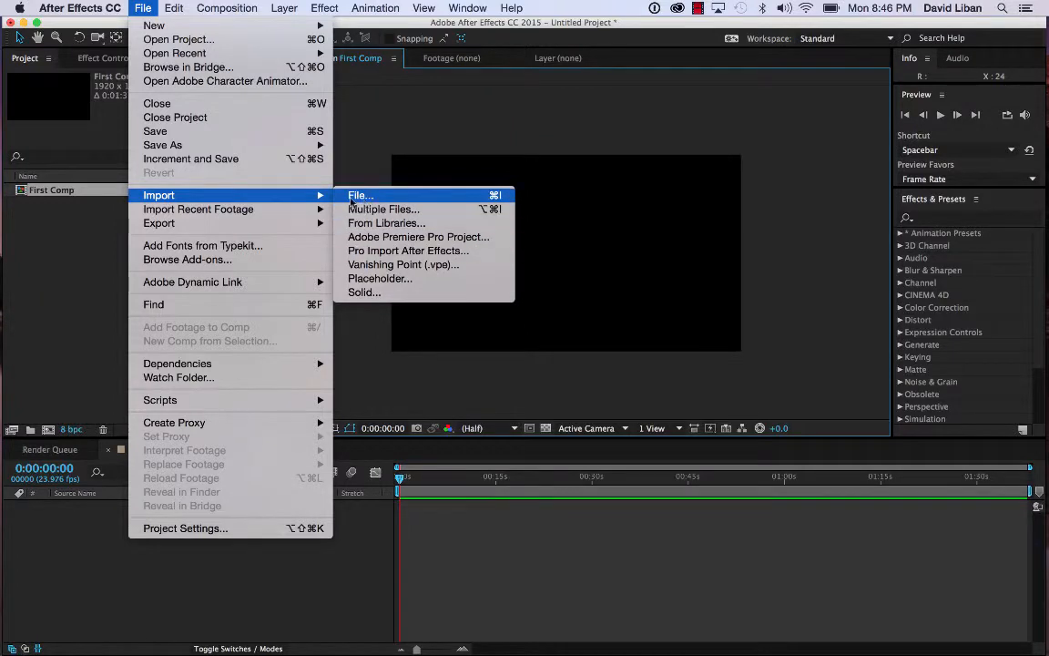
mouse_move(260, 210)
click(380, 195)
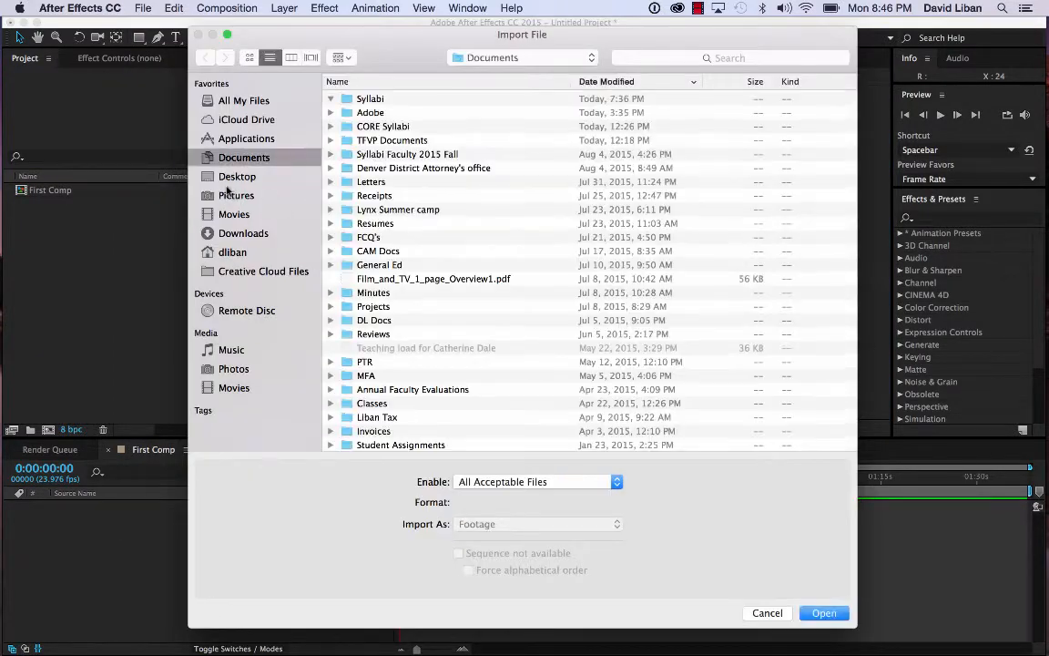
click(238, 195)
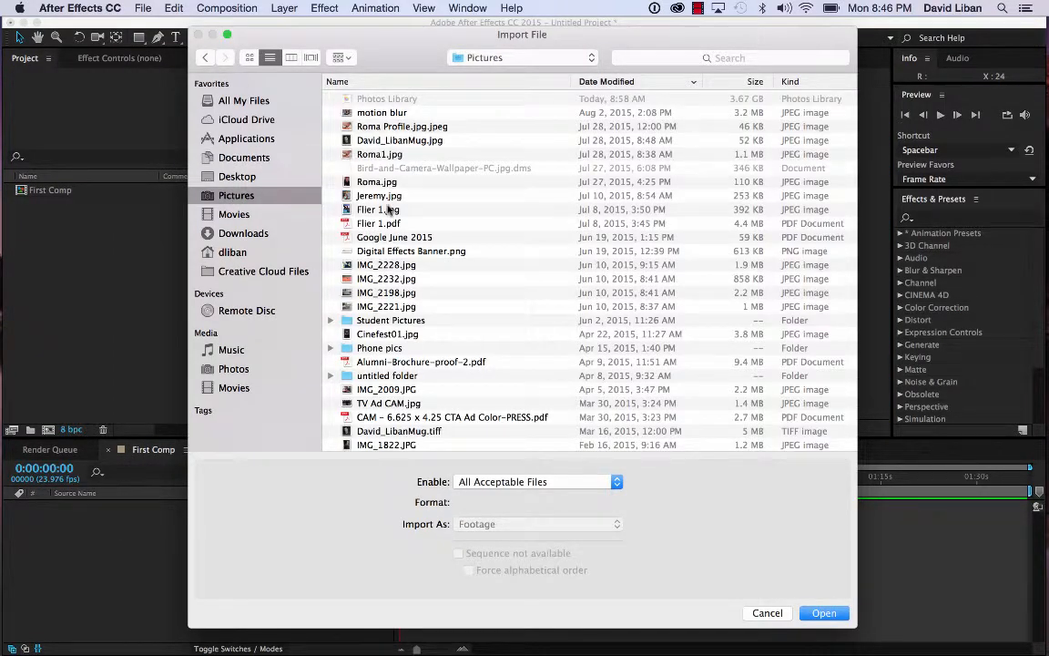
scroll(389, 240, down, 8)
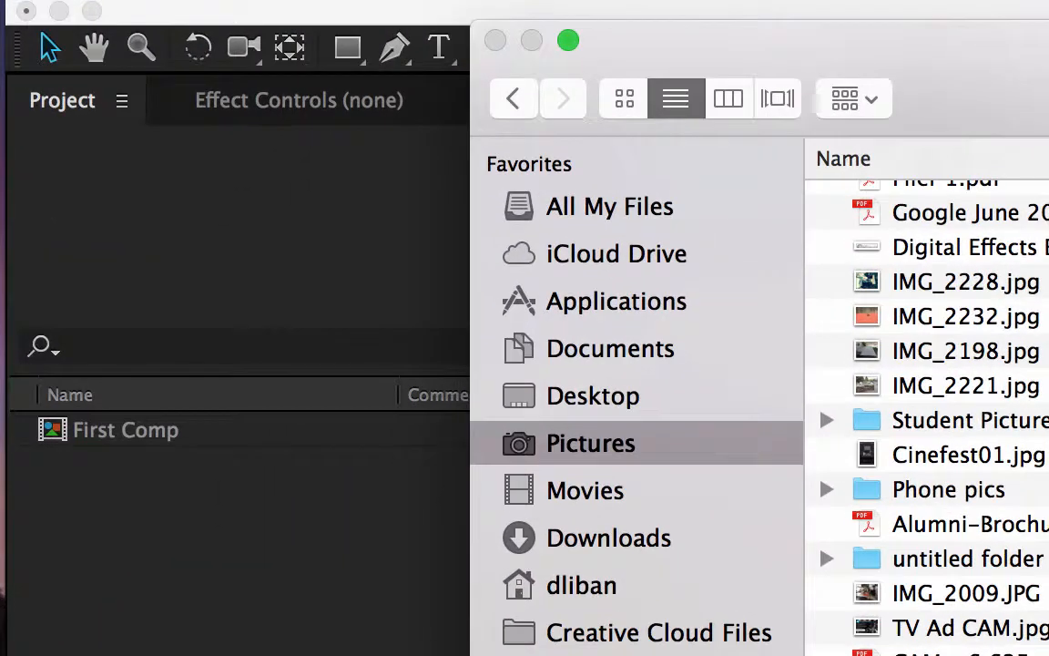
key(Return)
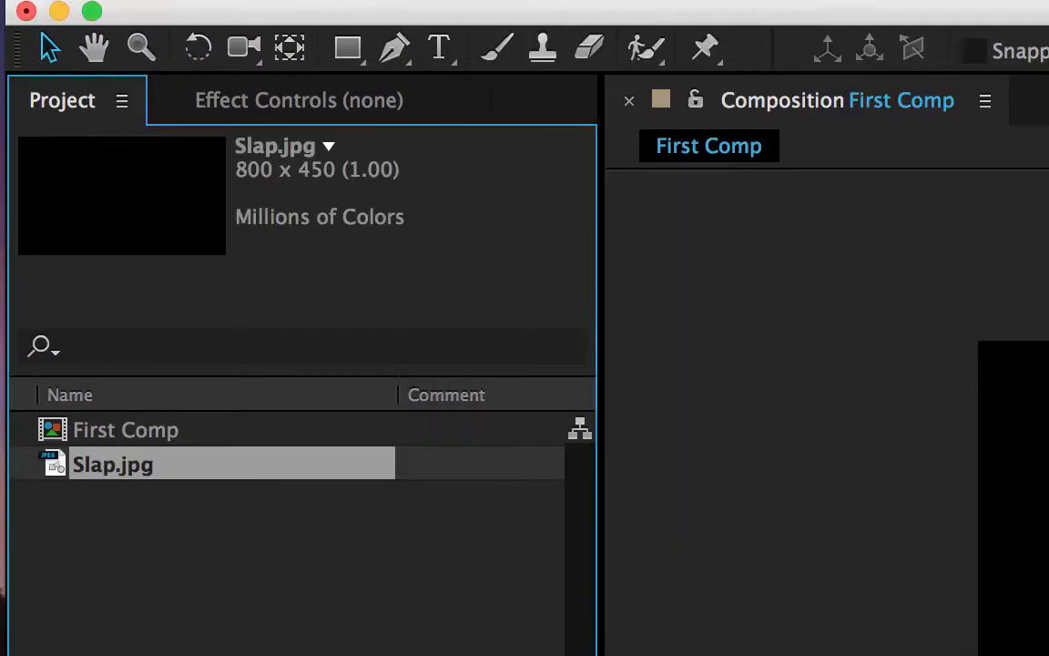
click(367, 648)
click(59, 463)
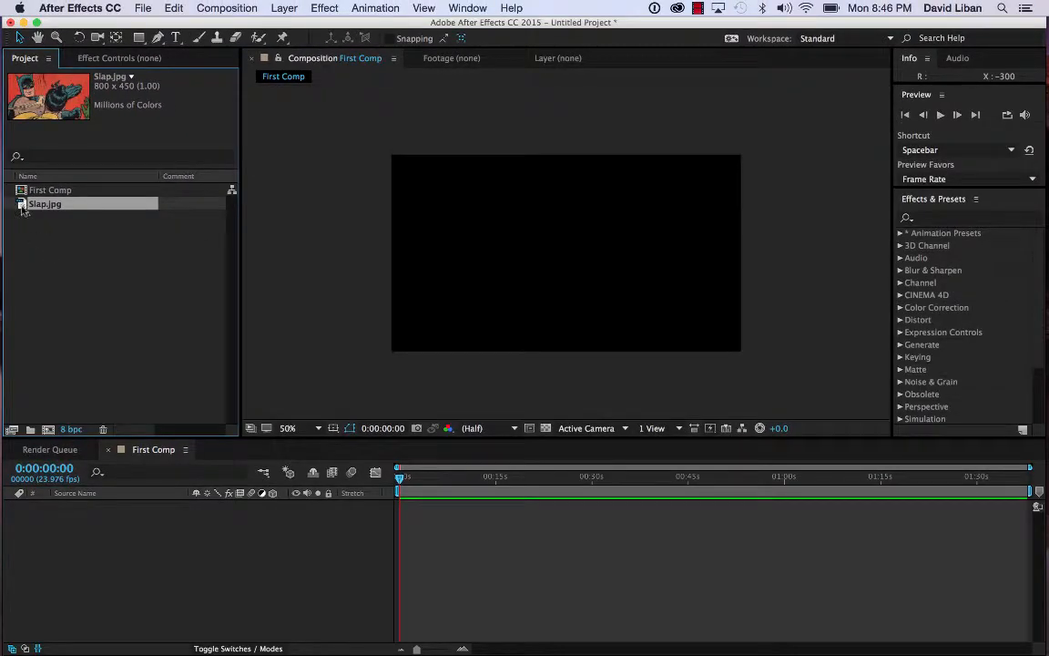
- Place Slap.jpg in the centre of the composition frame, try its corner handle, and delete the layer
drag(21, 206, 562, 249)
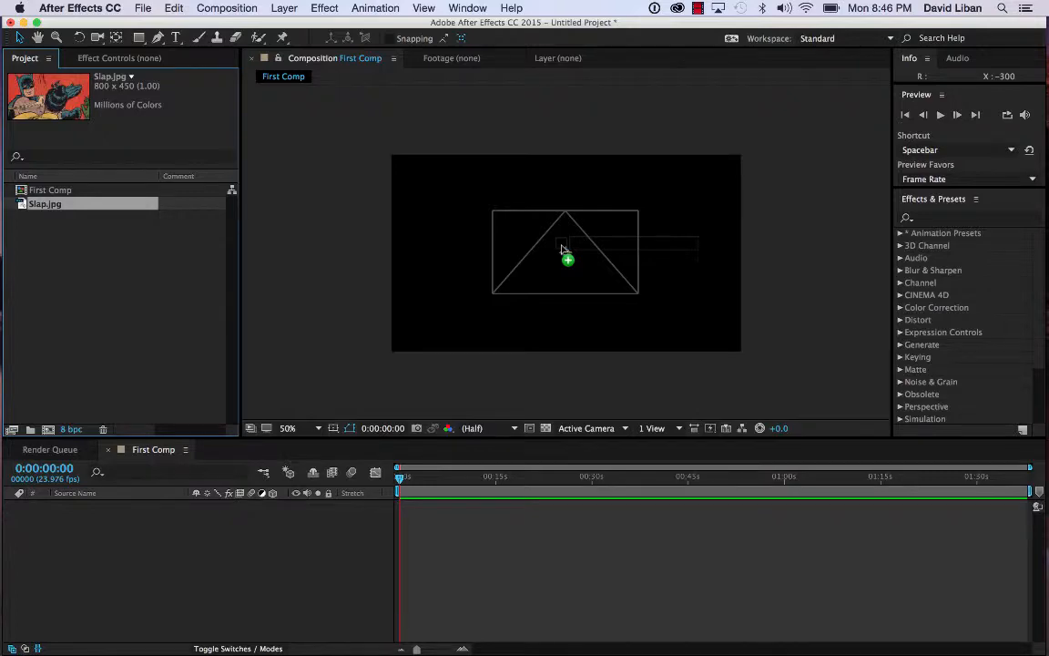
drag(562, 249, 564, 253)
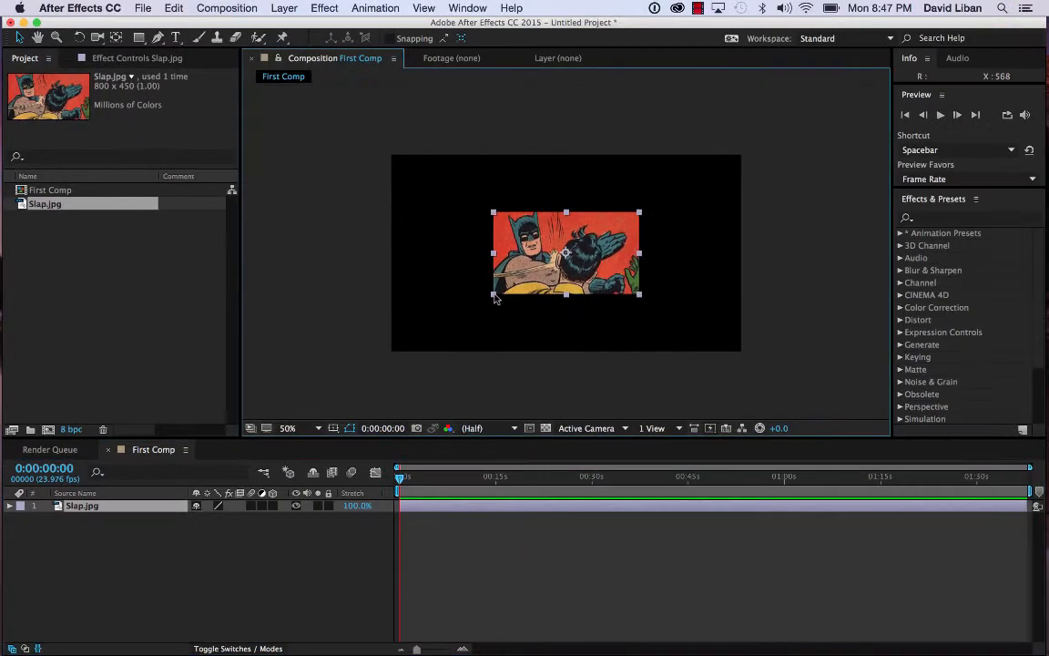
mouse_move(492, 305)
mouse_down()
mouse_move(389, 364)
mouse_move(475, 315)
mouse_up()
key(Delete)
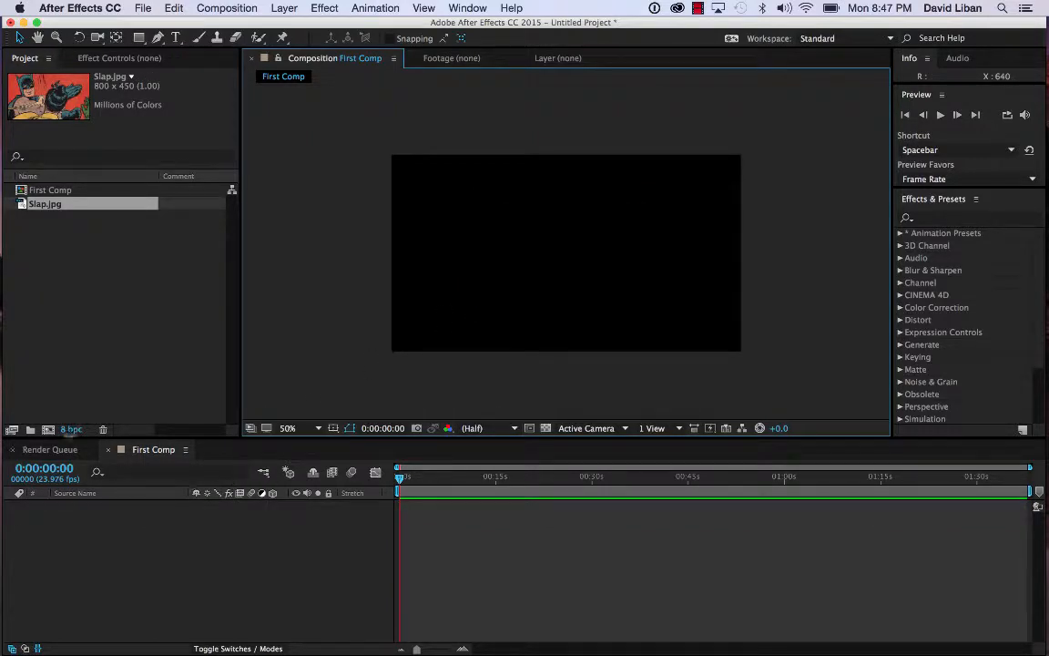
- Add Slap.jpg to the timeline starting just before 15 seconds, and scrub to 0:00:15:08 to show it
click(142, 296)
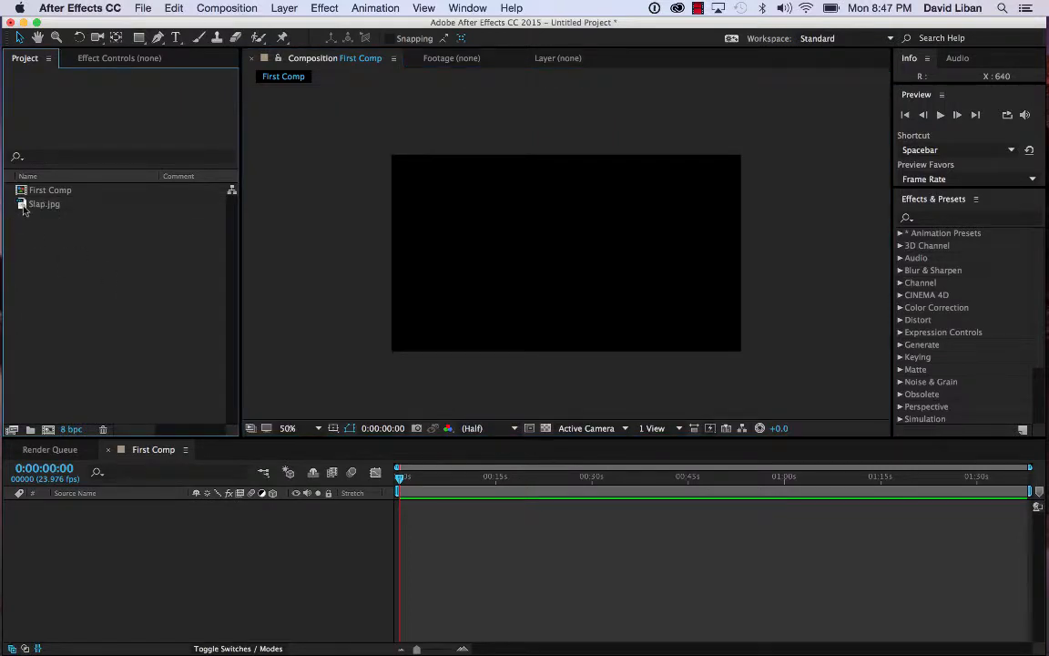
drag(23, 206, 485, 550)
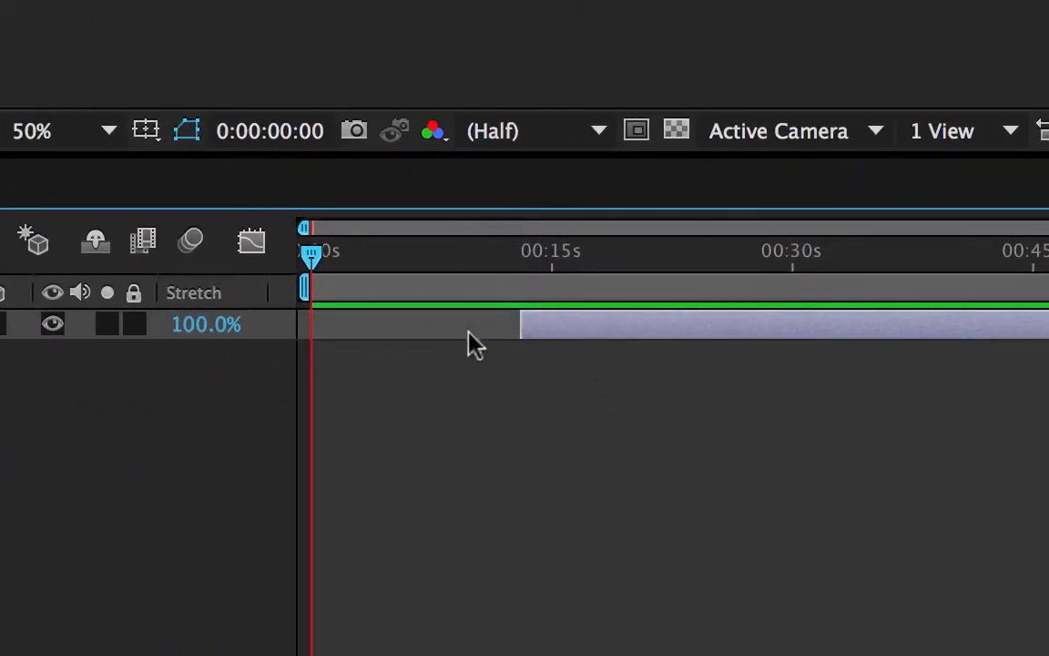
drag(313, 253, 415, 251)
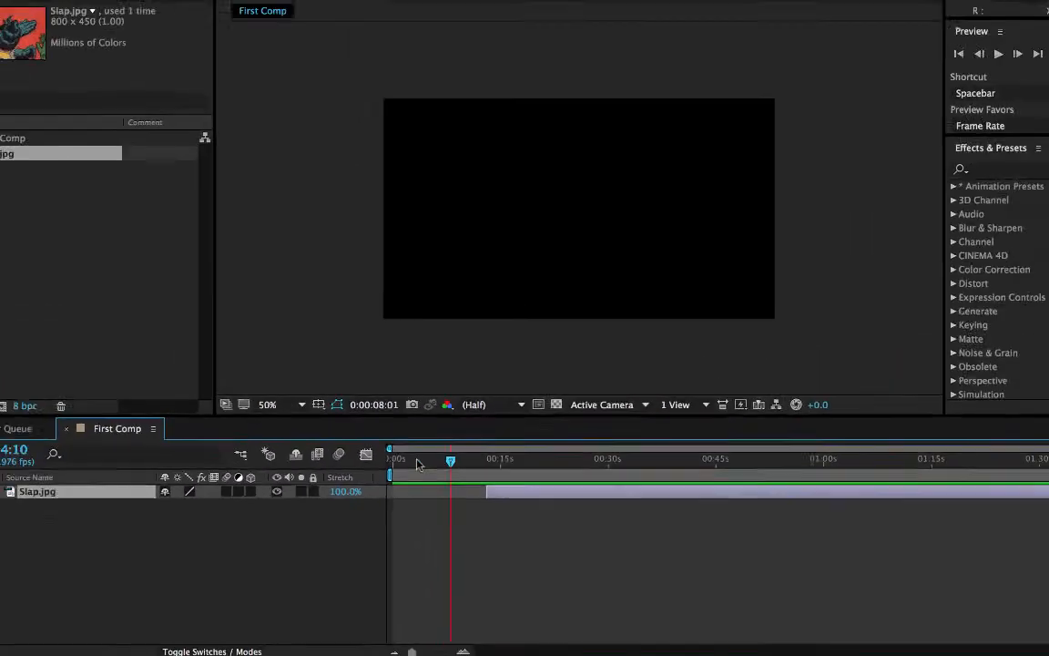
drag(417, 464, 500, 480)
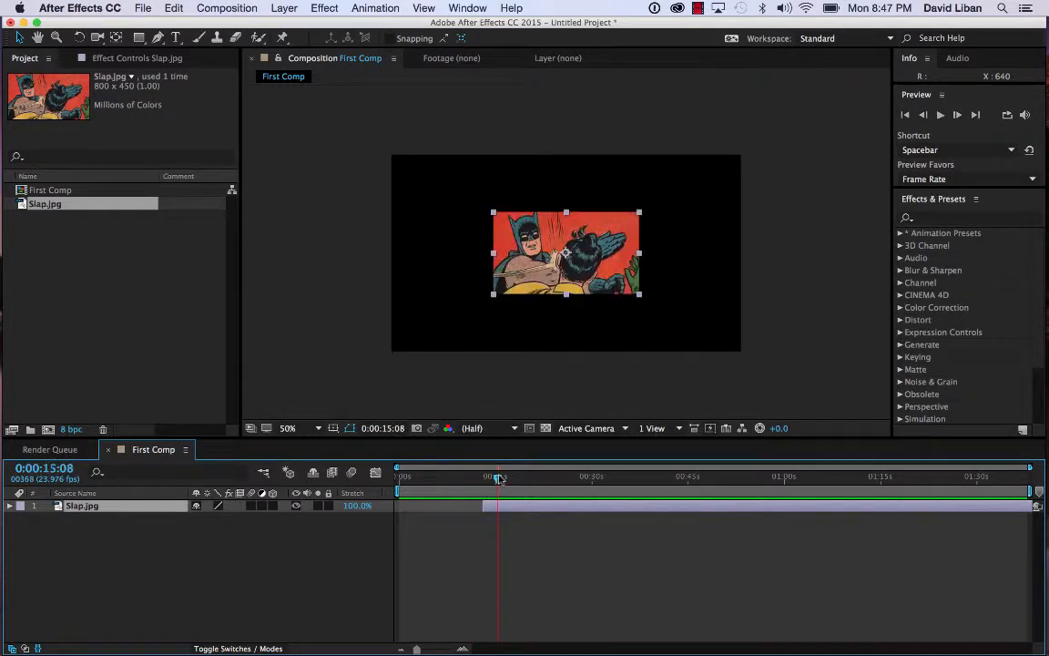
- Enlarge the Slap.jpg image in the frame until it nearly fills it, and nudge it slightly up and left
click(495, 303)
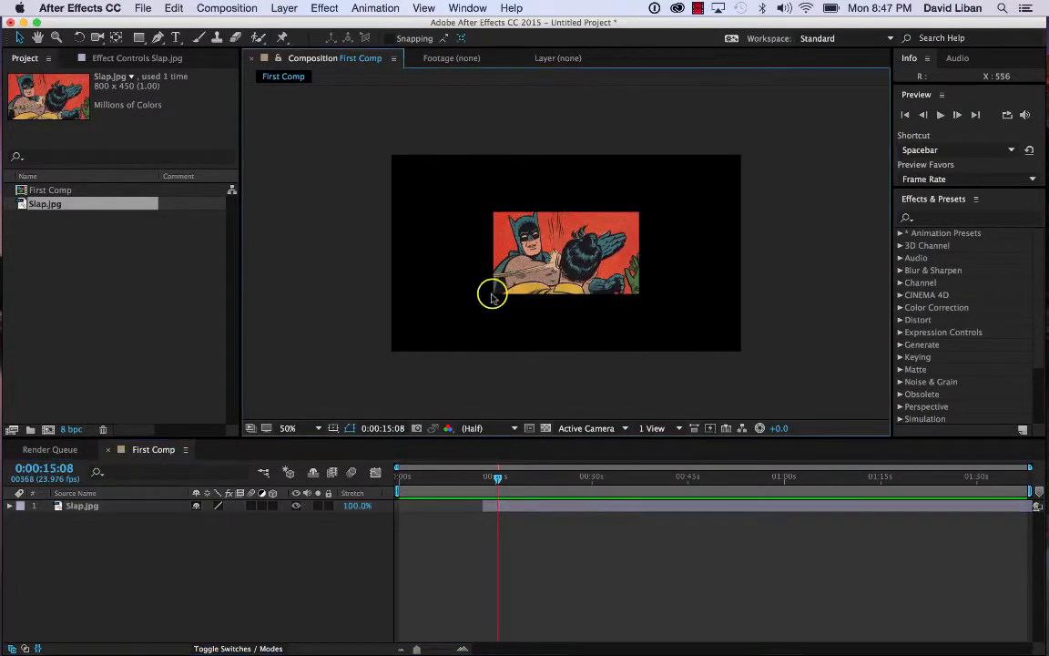
click(501, 291)
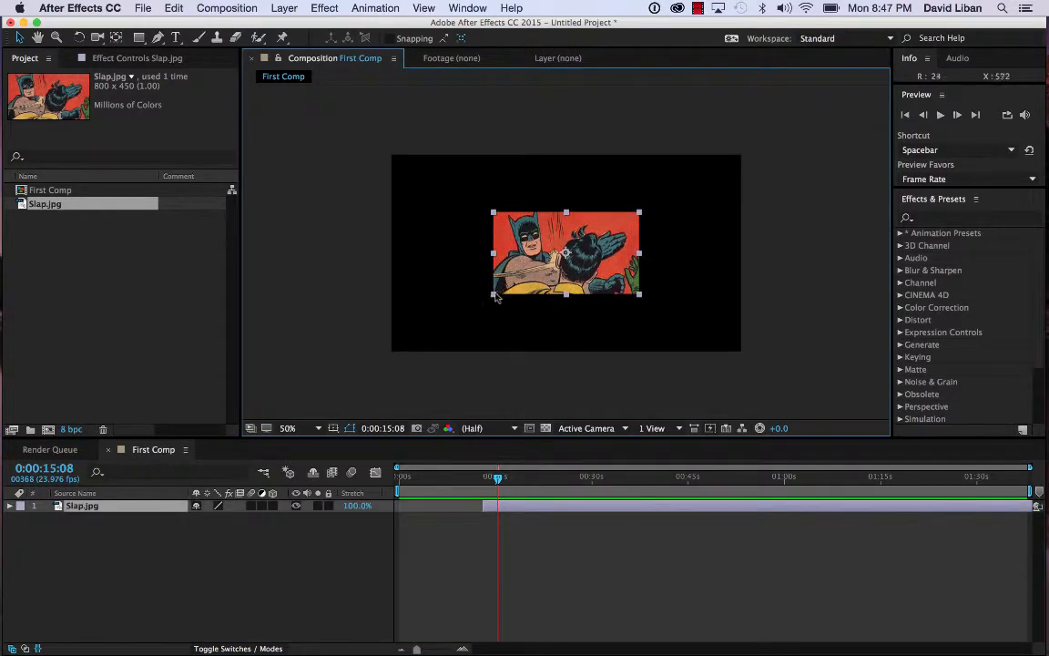
drag(494, 297, 439, 333)
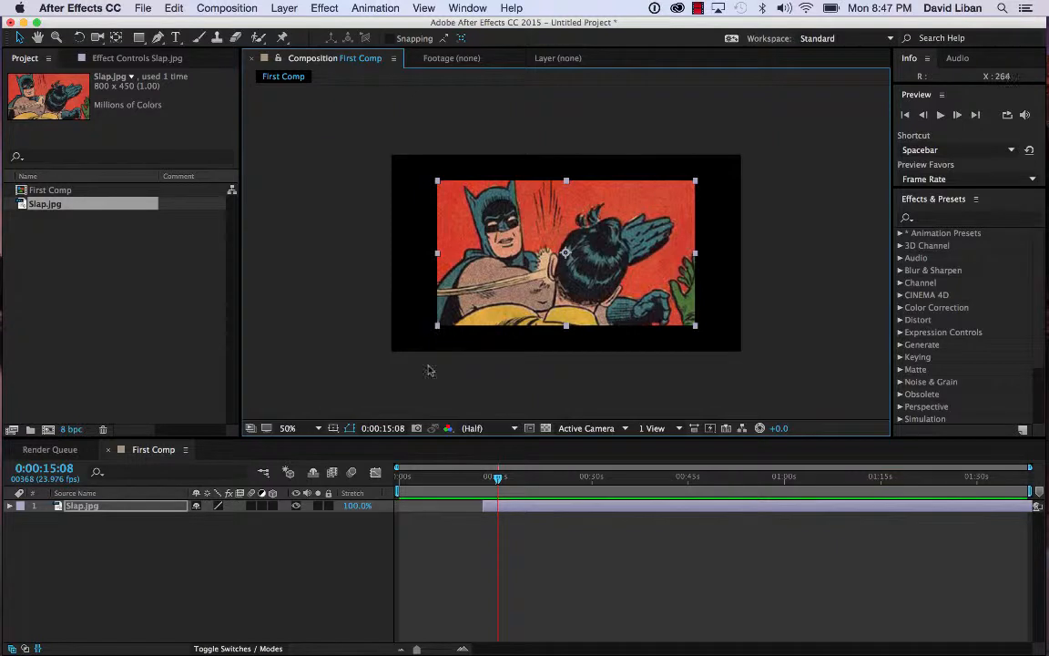
mouse_move(642, 265)
mouse_down()
mouse_move(651, 241)
mouse_move(639, 263)
mouse_up()
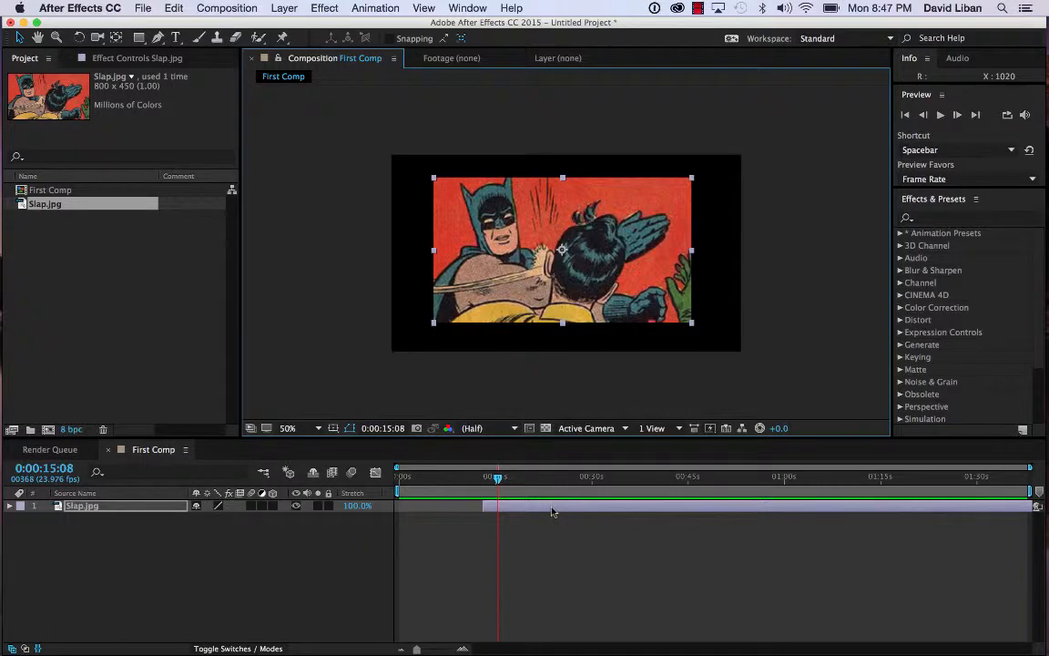
- Import the AB_FilmClutter1.mov clip from the Movies folder into the project
click(129, 317)
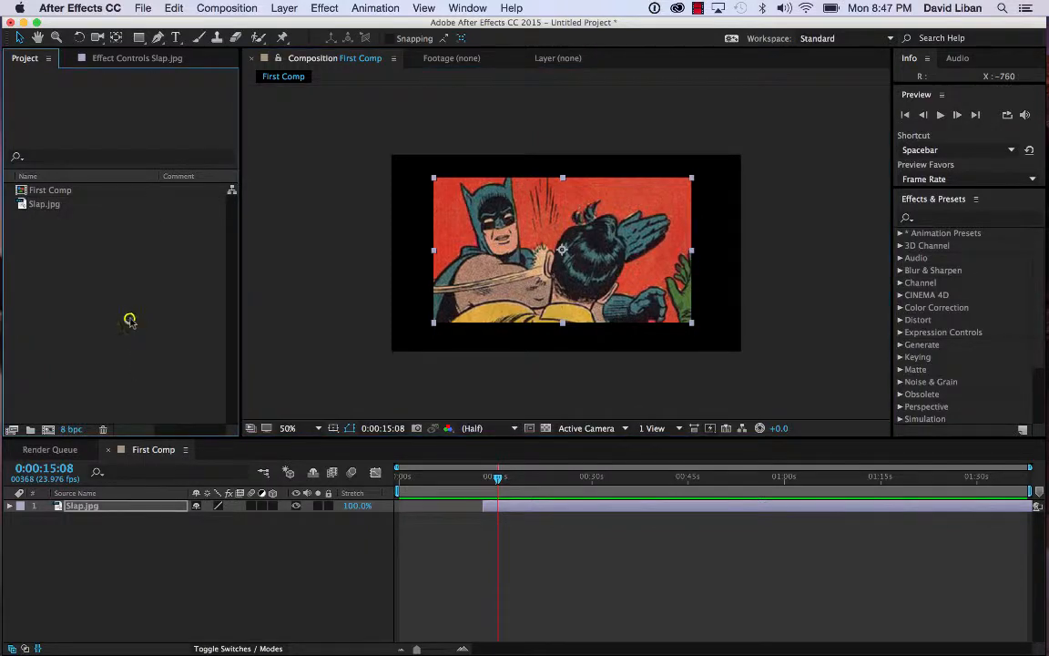
right_click(130, 320)
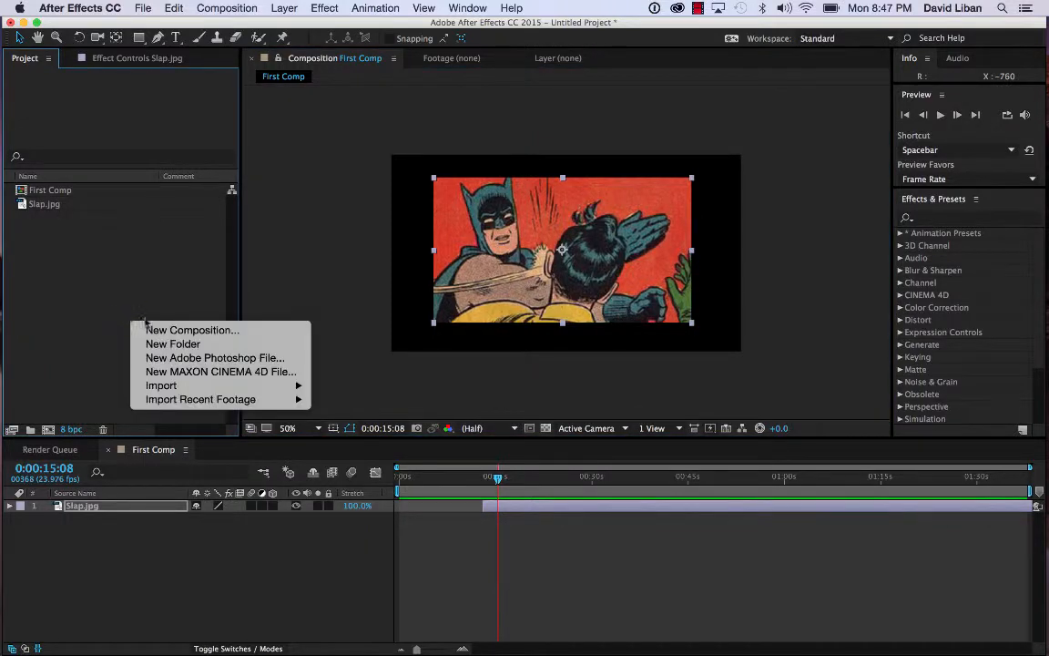
click(86, 277)
right_click(86, 277)
mouse_move(145, 347)
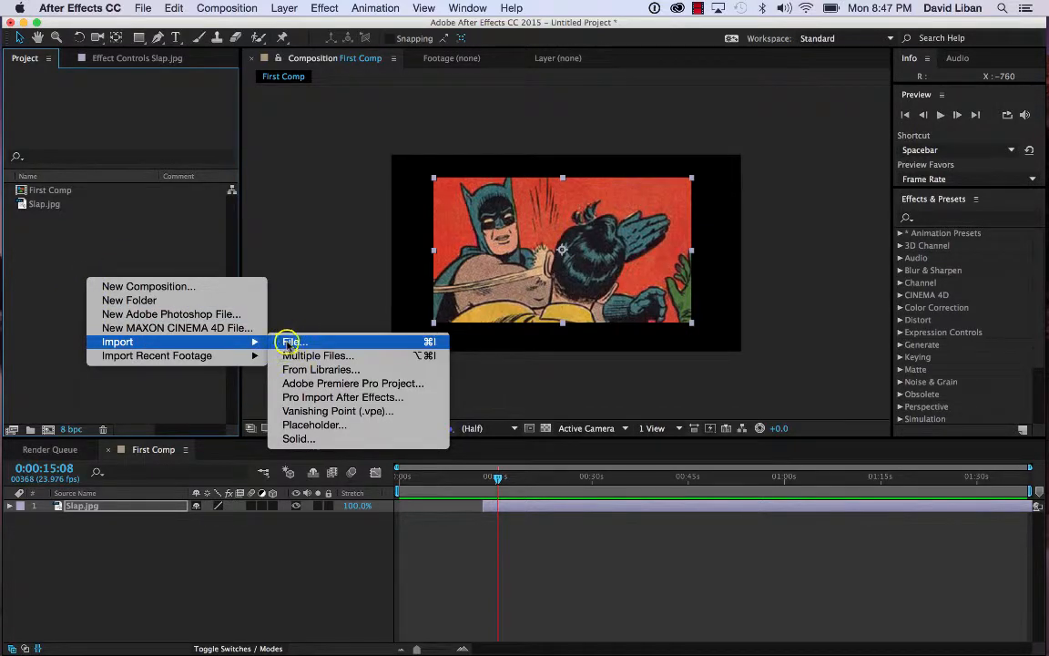
click(289, 342)
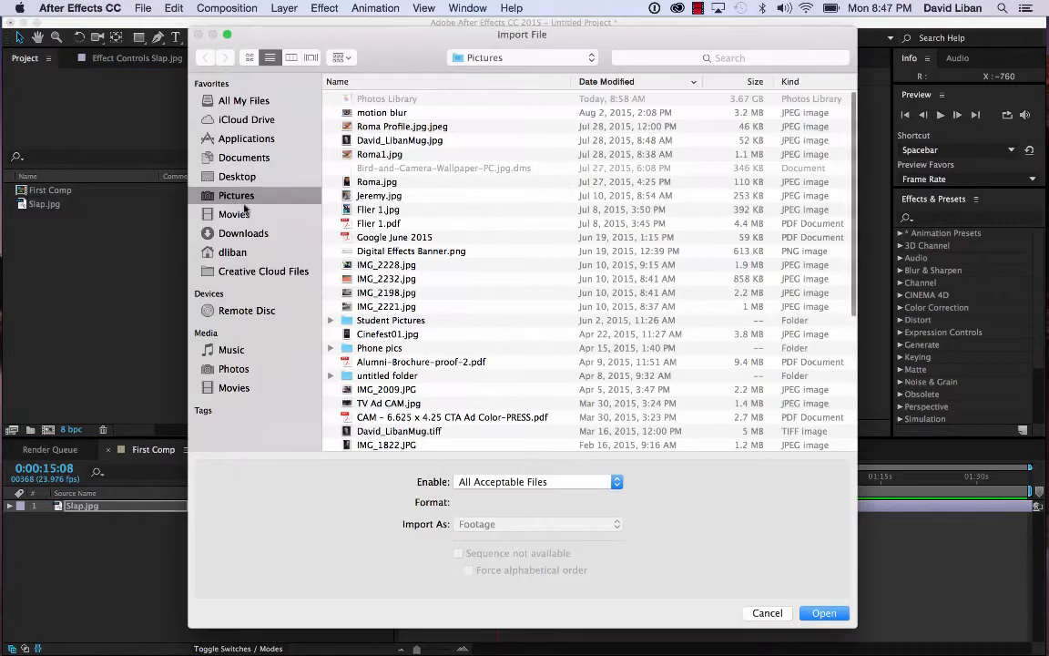
click(237, 216)
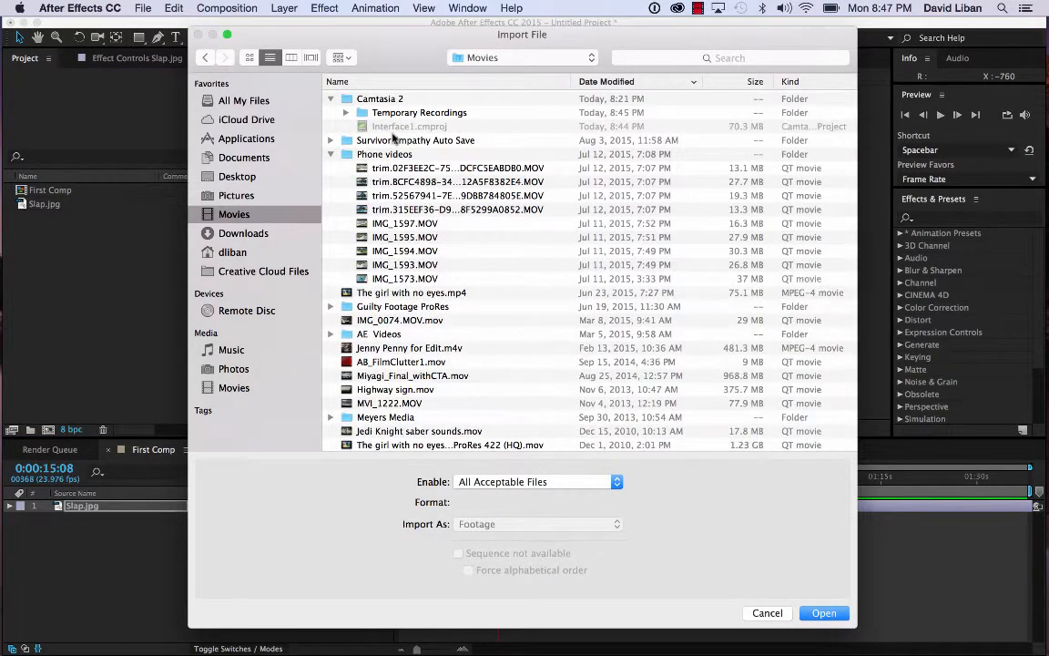
click(389, 363)
click(824, 613)
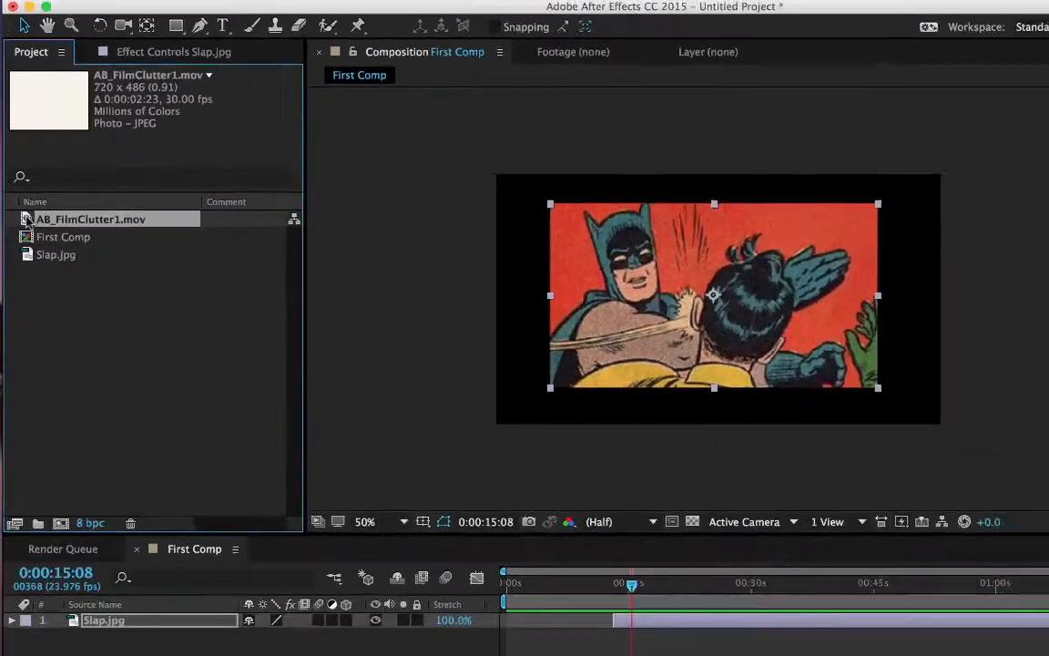
- Add AB_FilmClutter1.mov to the composition, show it at 0:00:01:11, and place it in the frame's lower-left corner
drag(49, 346, 433, 291)
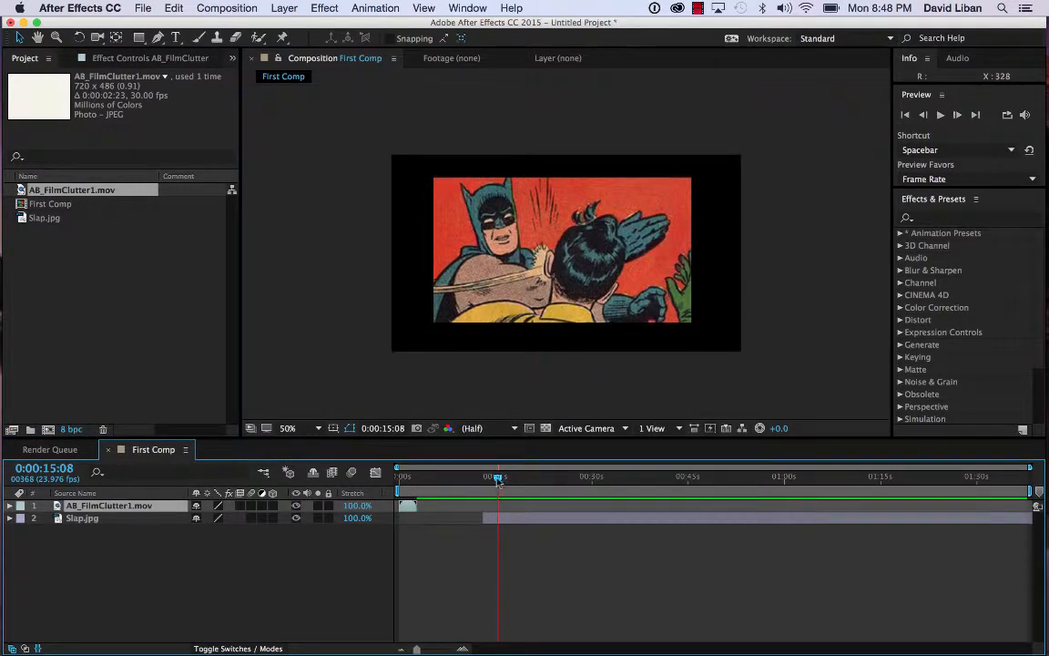
drag(497, 481, 409, 480)
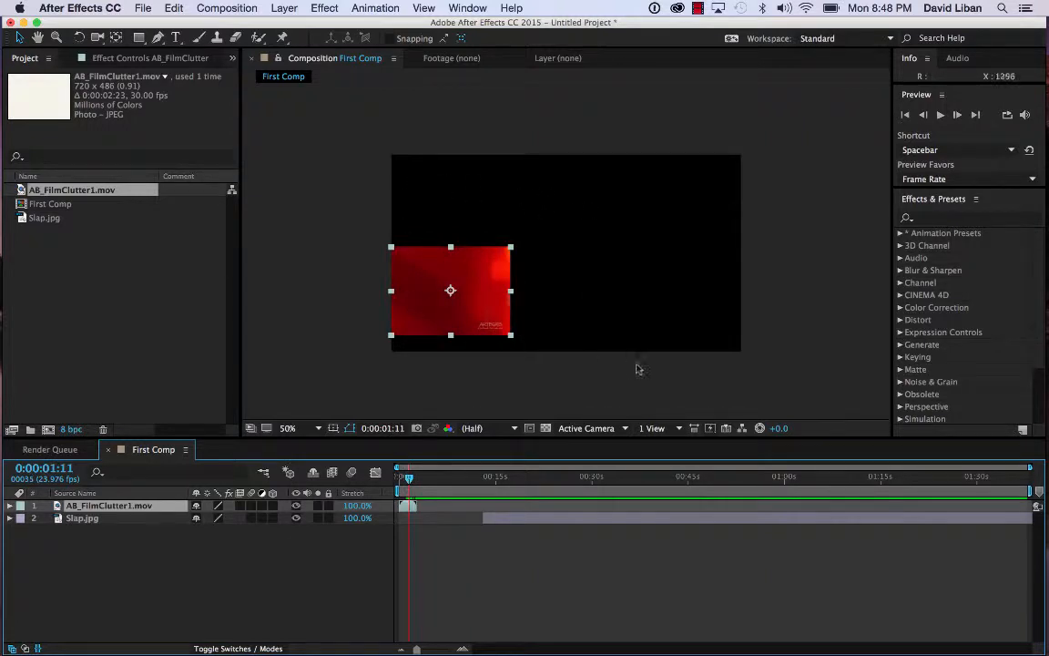
mouse_move(490, 261)
mouse_down()
mouse_move(604, 246)
mouse_move(589, 221)
mouse_move(605, 218)
mouse_move(550, 234)
mouse_move(497, 276)
mouse_up()
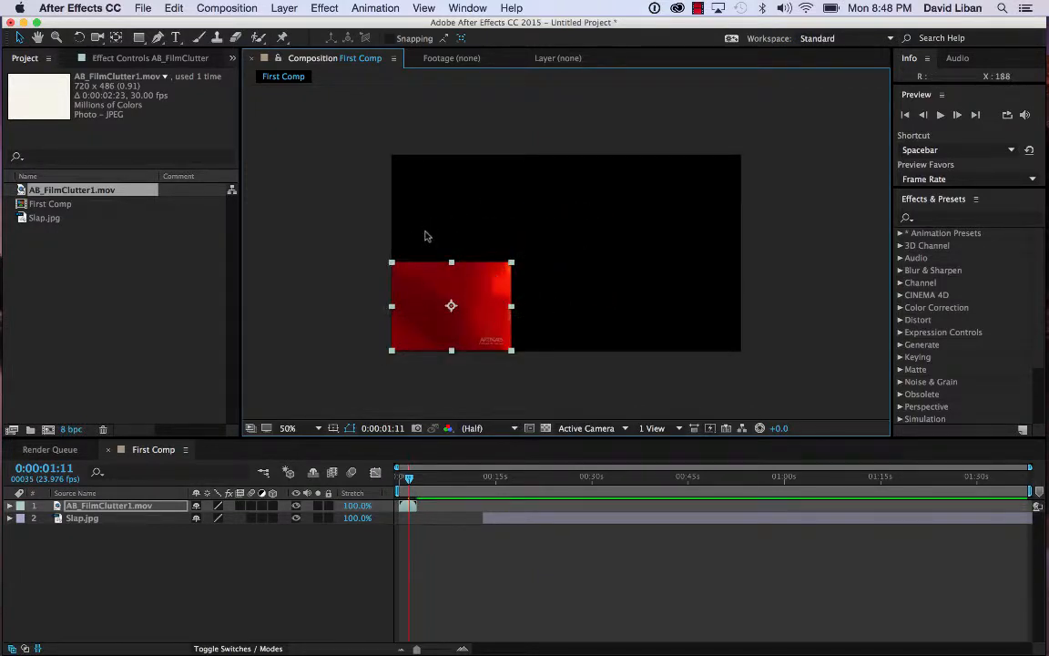
- Deselect the AB_FilmClutter1.mov clip in the frame and select it again to view its handles
click(349, 287)
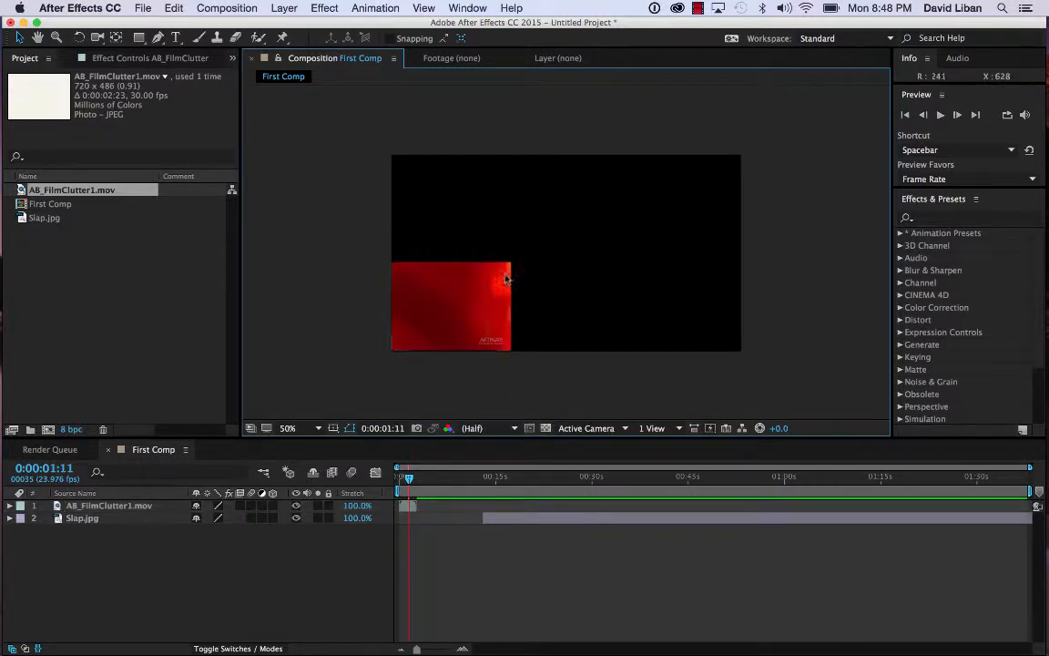
click(459, 269)
click(623, 200)
click(480, 307)
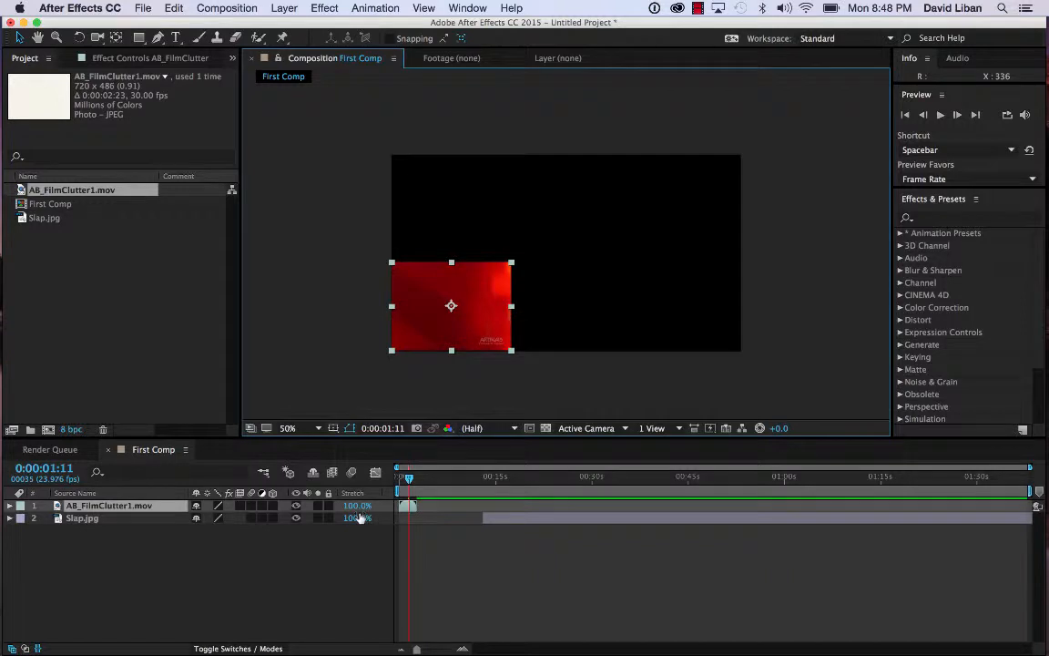
- Move the Slap.jpg layer earlier so it slightly overlaps the end of AB_FilmClutter1.mov, checking the overlap at 0:00:02:15
drag(410, 480, 506, 518)
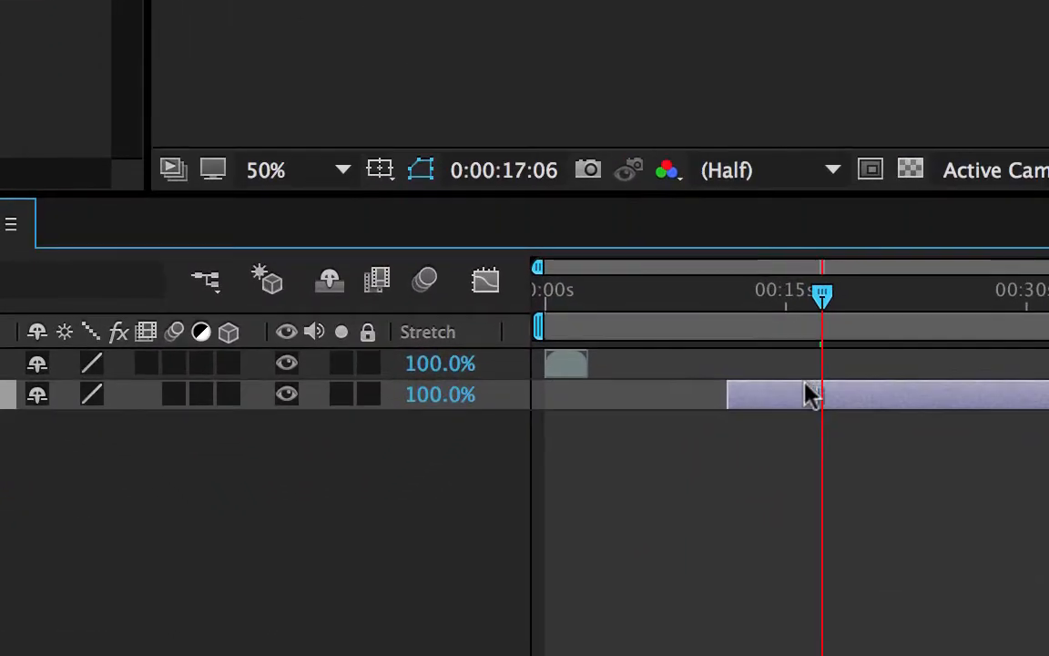
drag(809, 394, 688, 400)
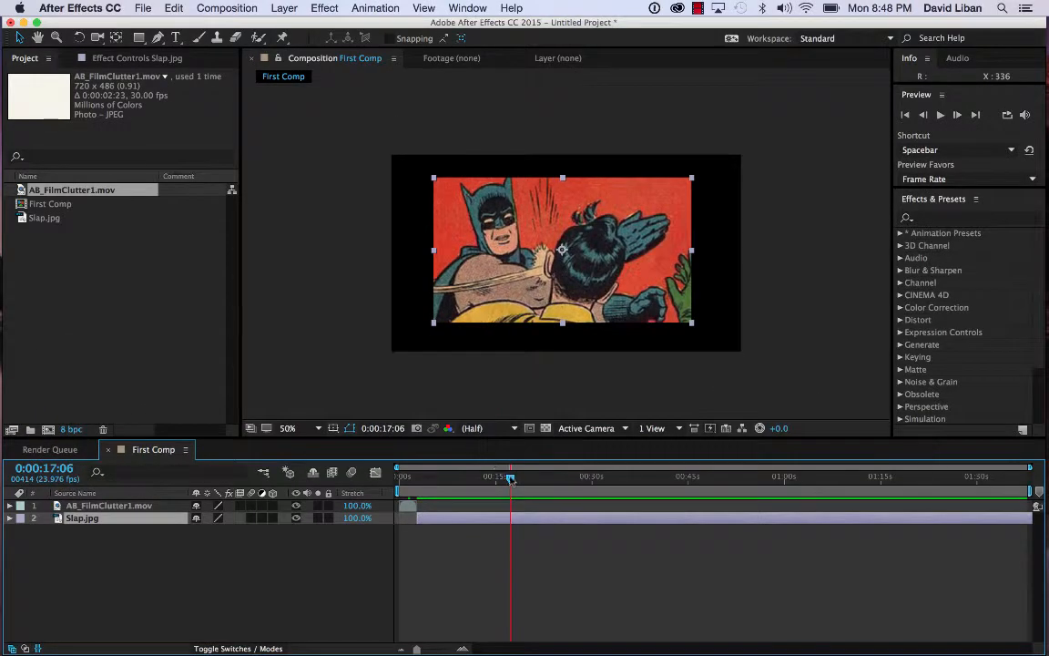
drag(511, 480, 417, 481)
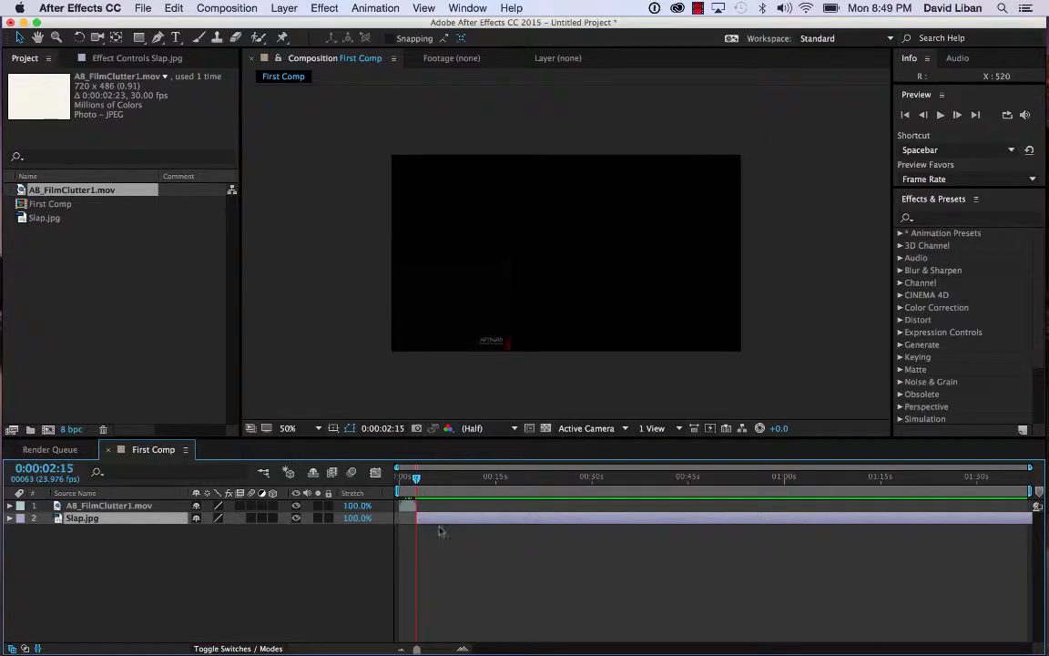
drag(439, 523, 438, 522)
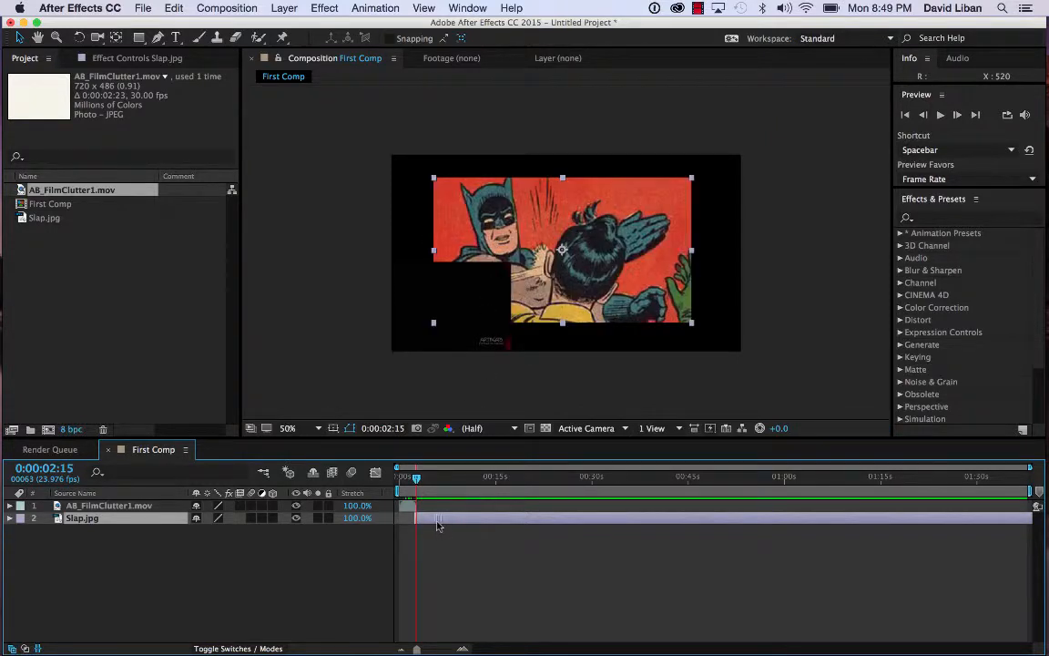
- At 0:00:01:01, try enlarging and repositioning the AB_FilmClutter1.mov clip so it fills the whole frame
mouse_move(417, 480)
mouse_down()
mouse_move(398, 480)
mouse_move(420, 479)
mouse_move(406, 476)
mouse_up()
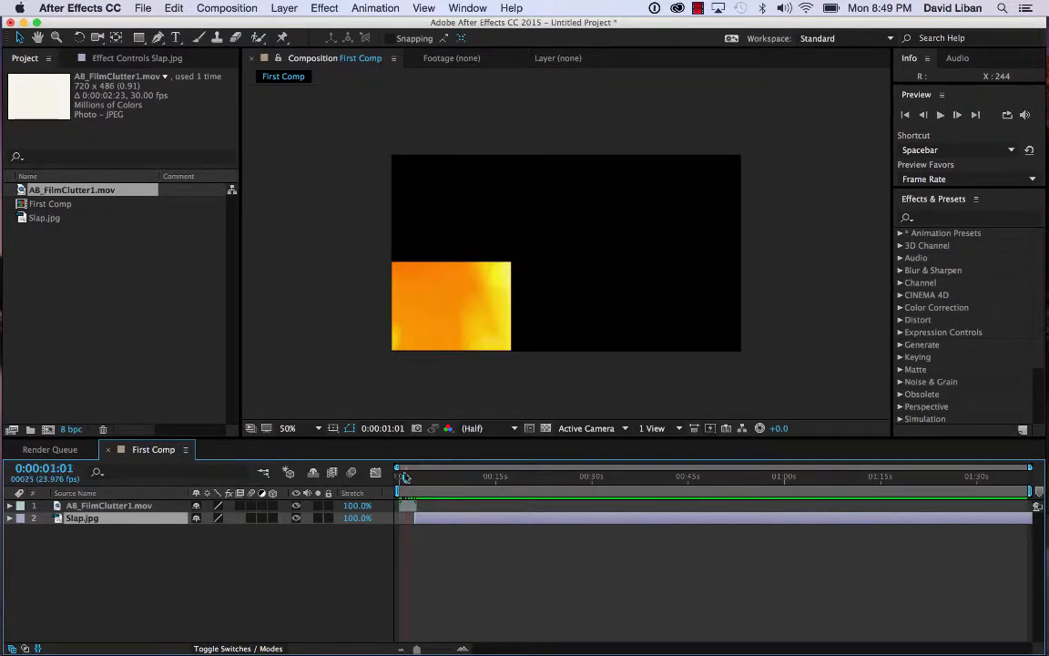
click(498, 288)
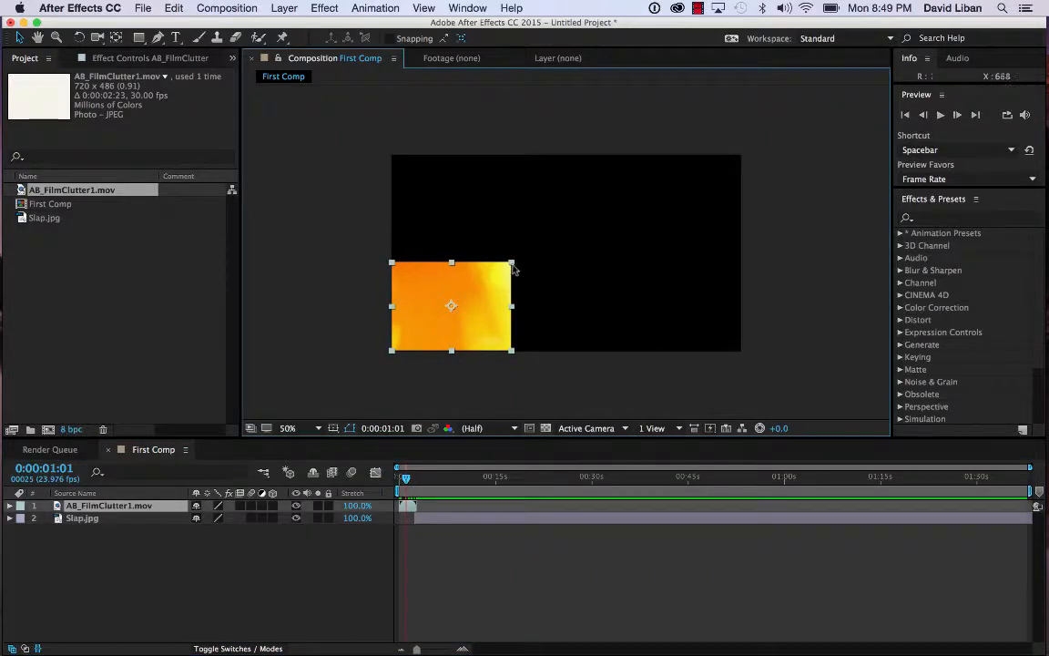
drag(513, 265, 661, 176)
drag(578, 216, 690, 169)
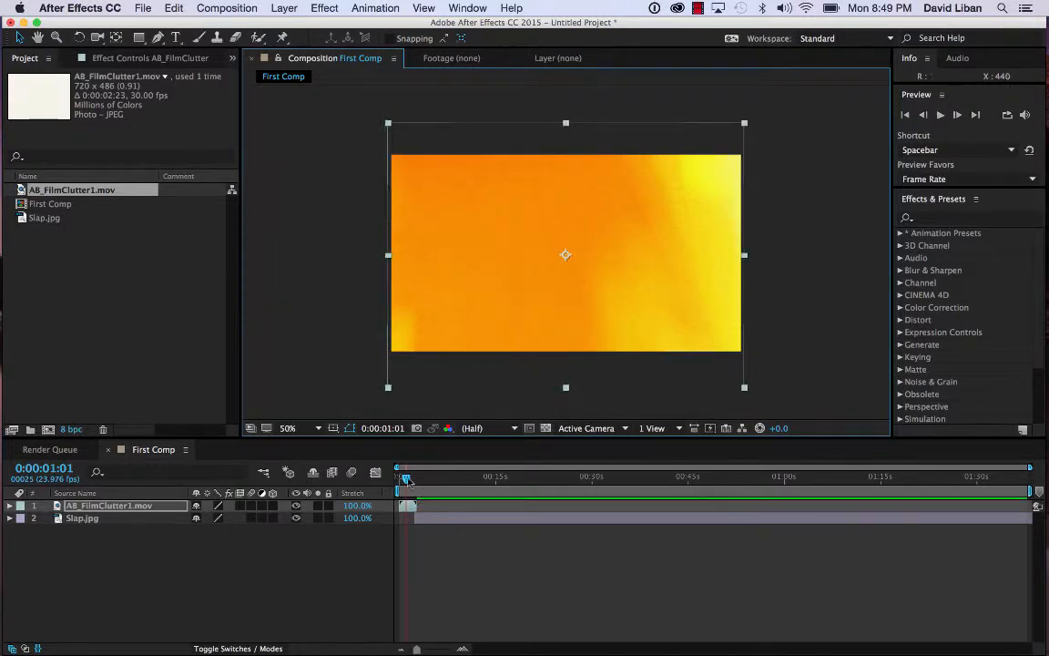
- Preview First Comp from 0:00:00:00, stopping playback and replaying it from the start of the timeline
drag(407, 480, 386, 482)
key(space)
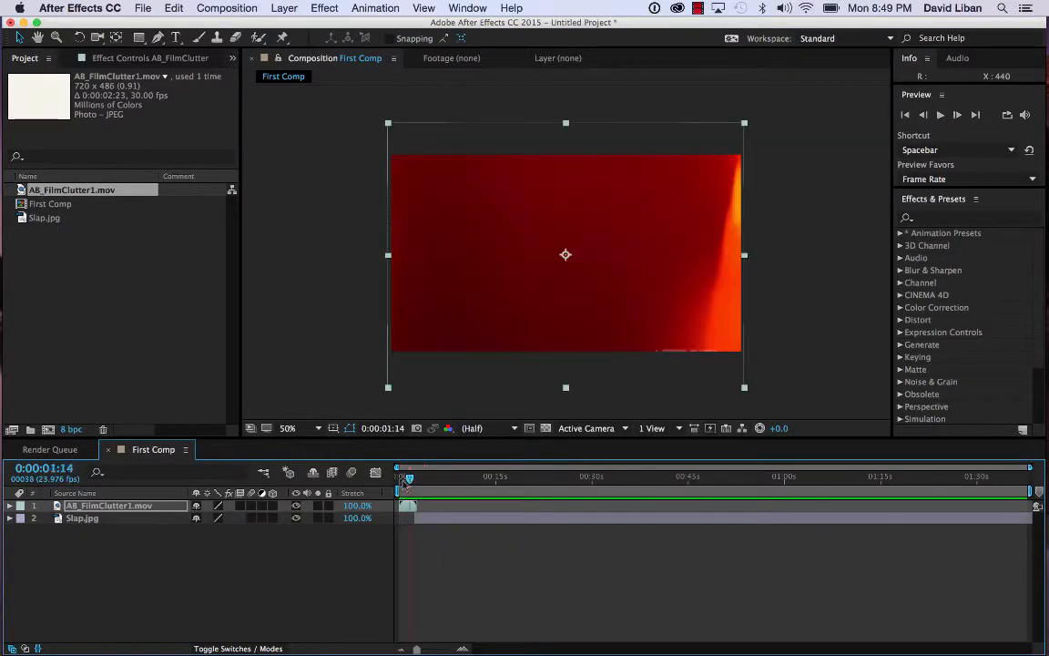
key(space)
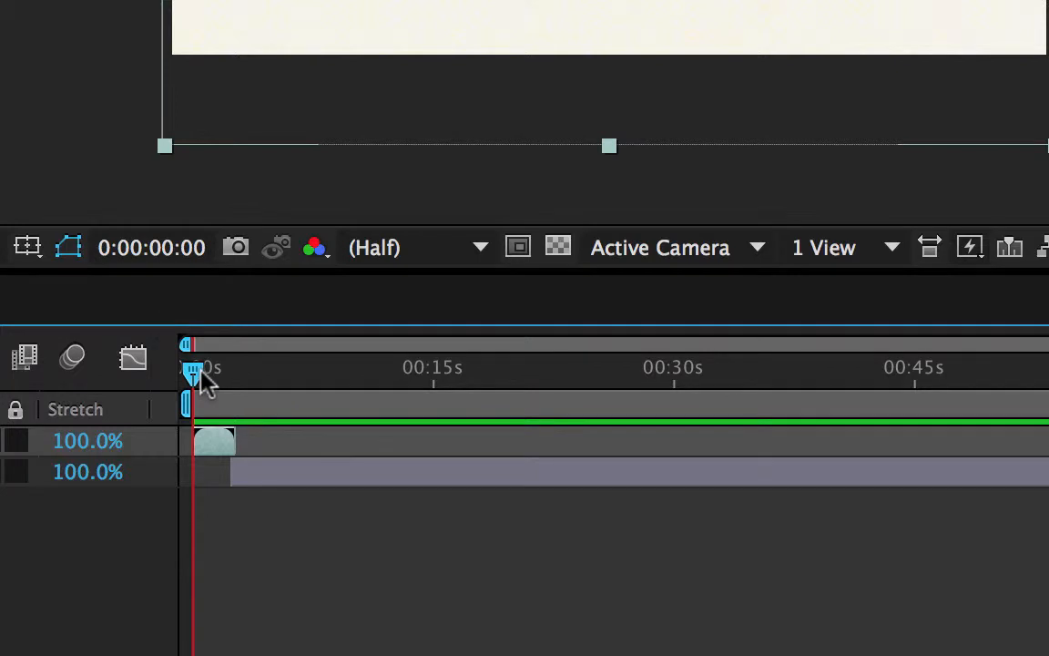
mouse_move(202, 374)
mouse_down()
mouse_move(255, 373)
mouse_move(198, 374)
mouse_move(243, 370)
mouse_move(194, 356)
mouse_up()
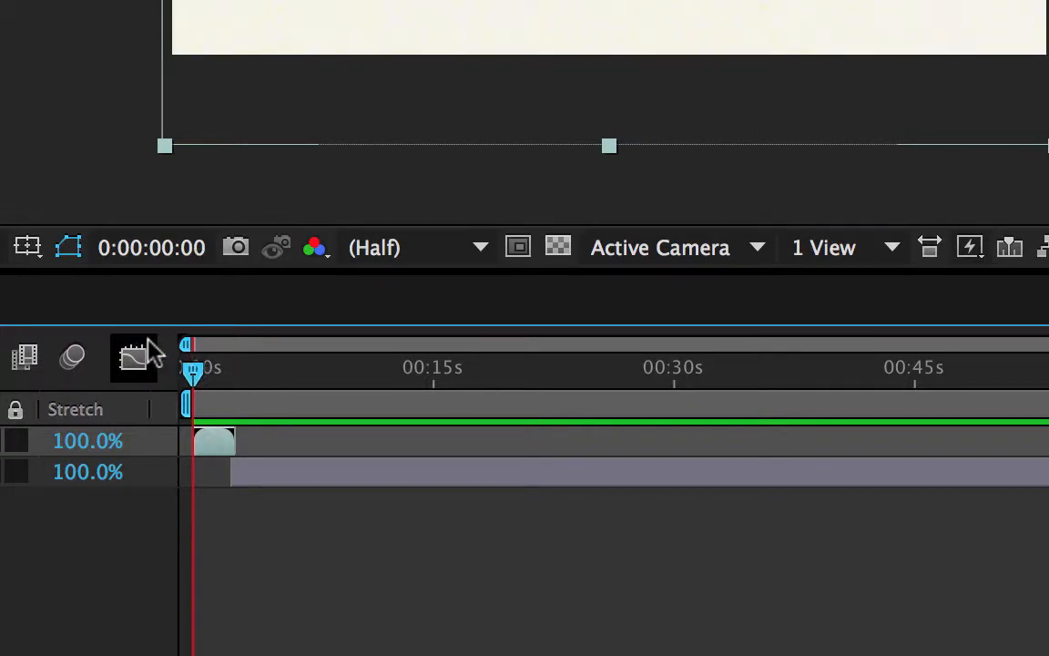
key(space)
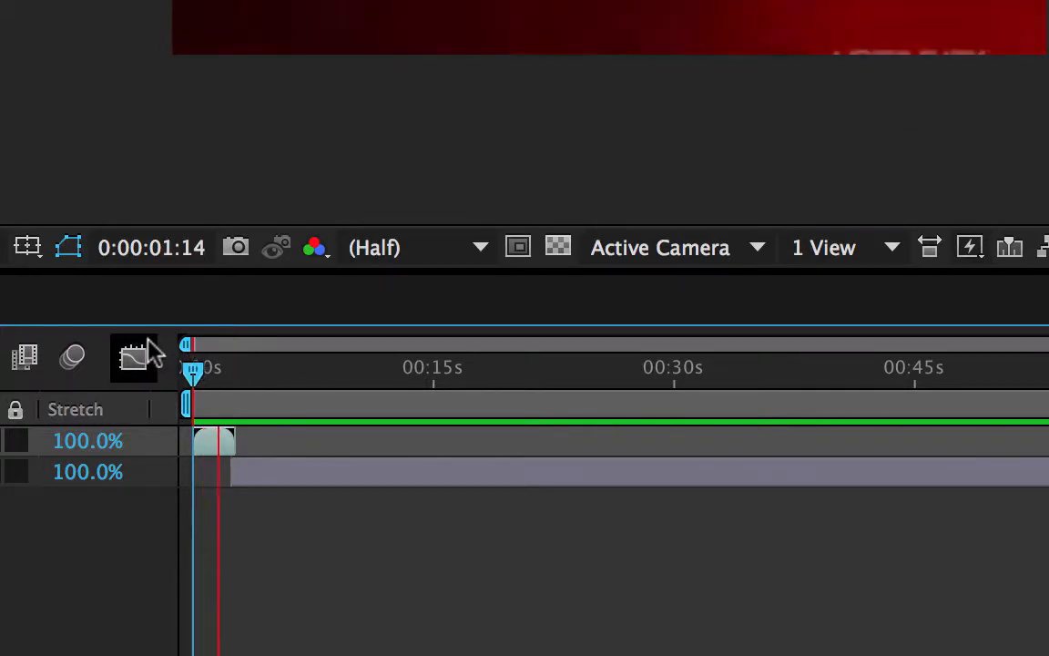
key(space)
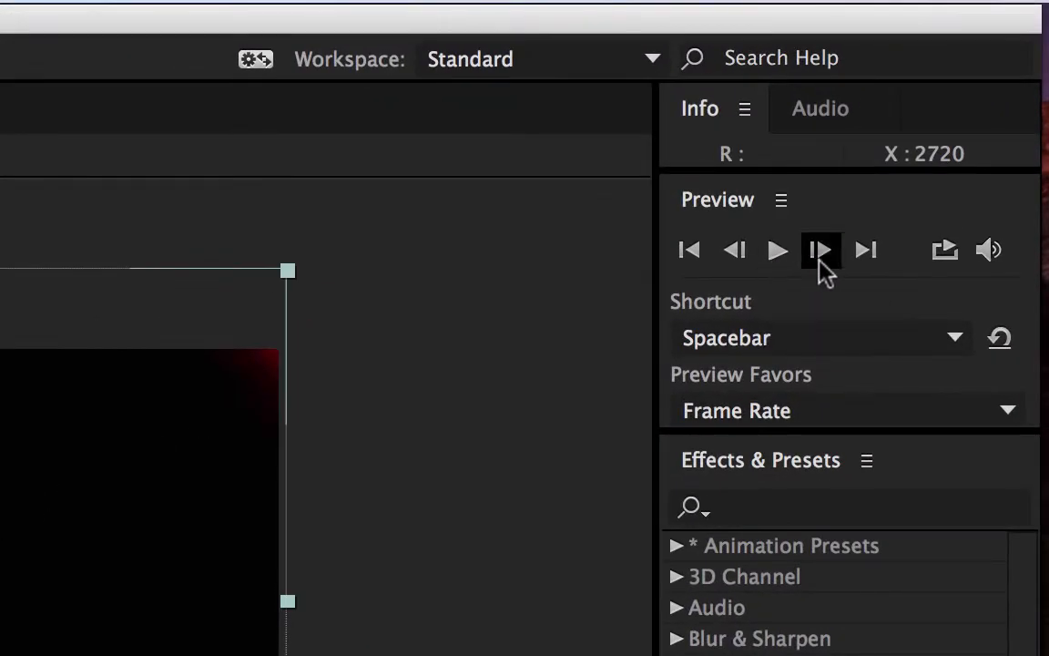
- Set the preview shortcut to Shift+Numpad 0 and play the composition, stopping it at 0:00:04:16
click(933, 250)
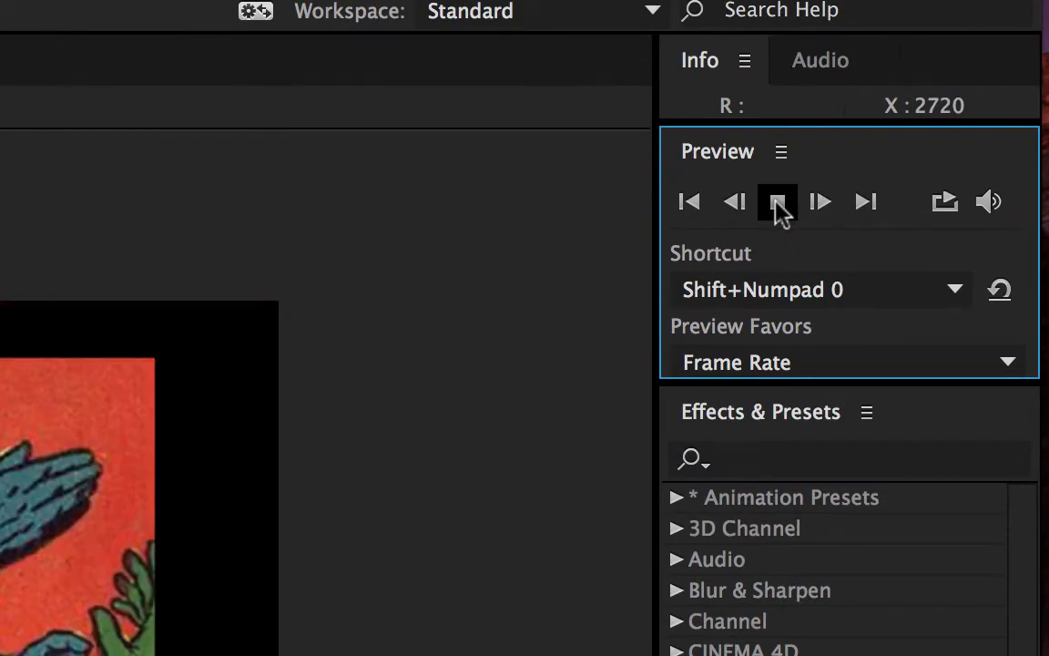
click(779, 204)
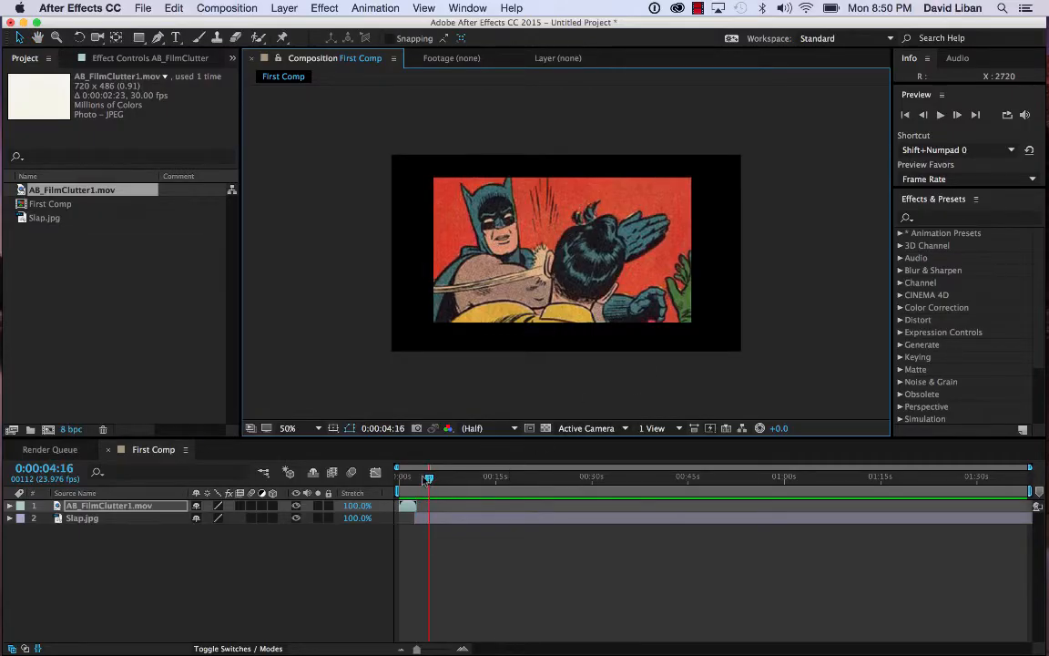
- Return to 0:00:01:01 and expand the Transform properties of the AB_FilmClutter1.mov layer
drag(427, 480, 404, 480)
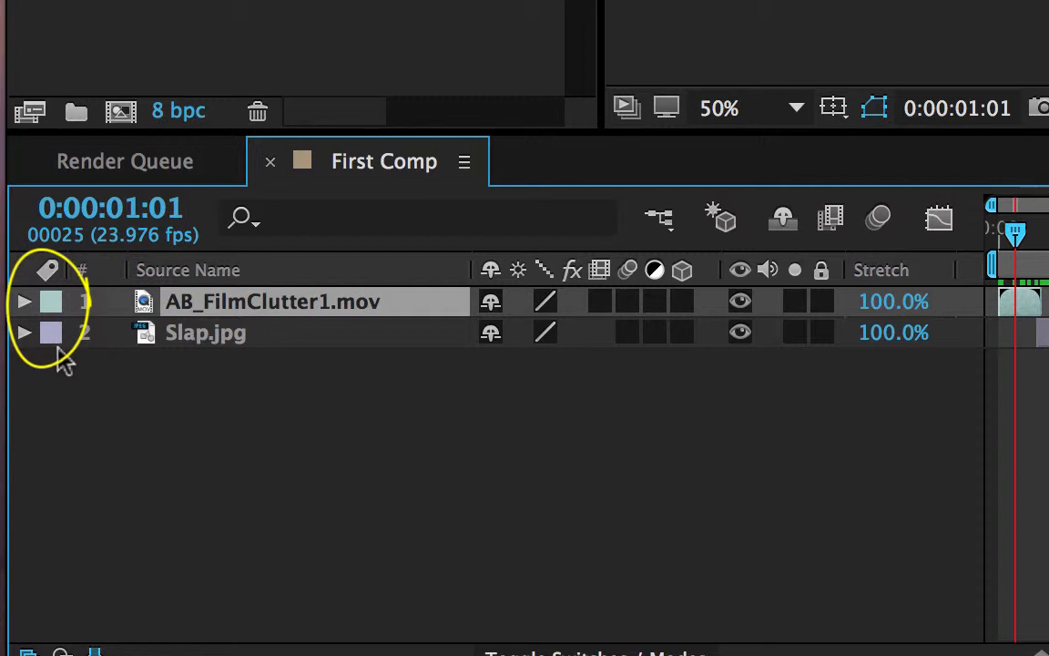
click(25, 301)
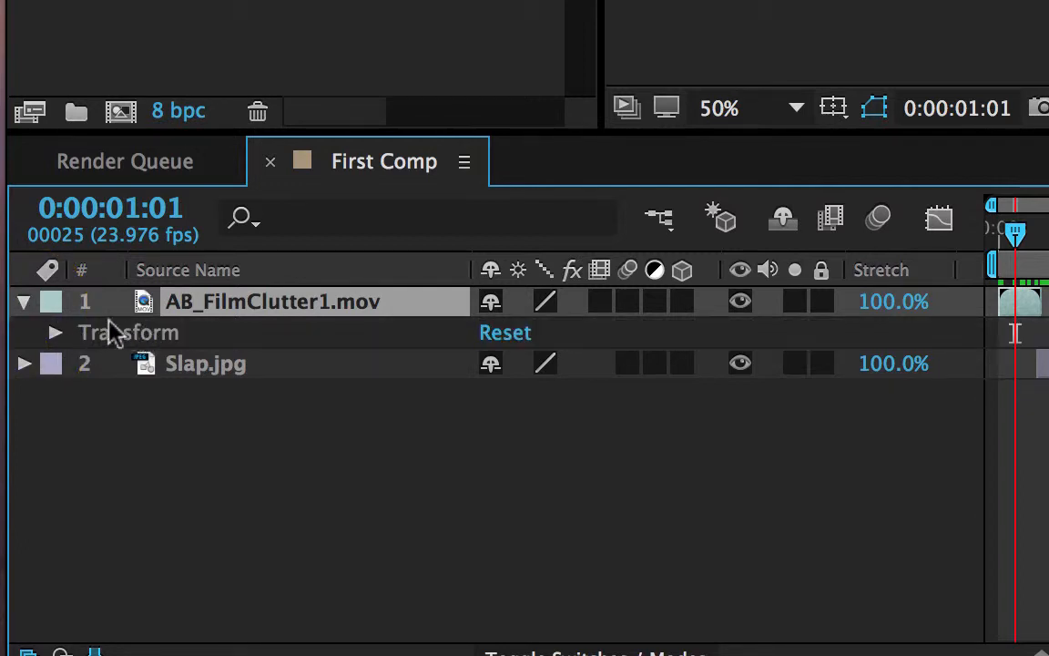
click(53, 333)
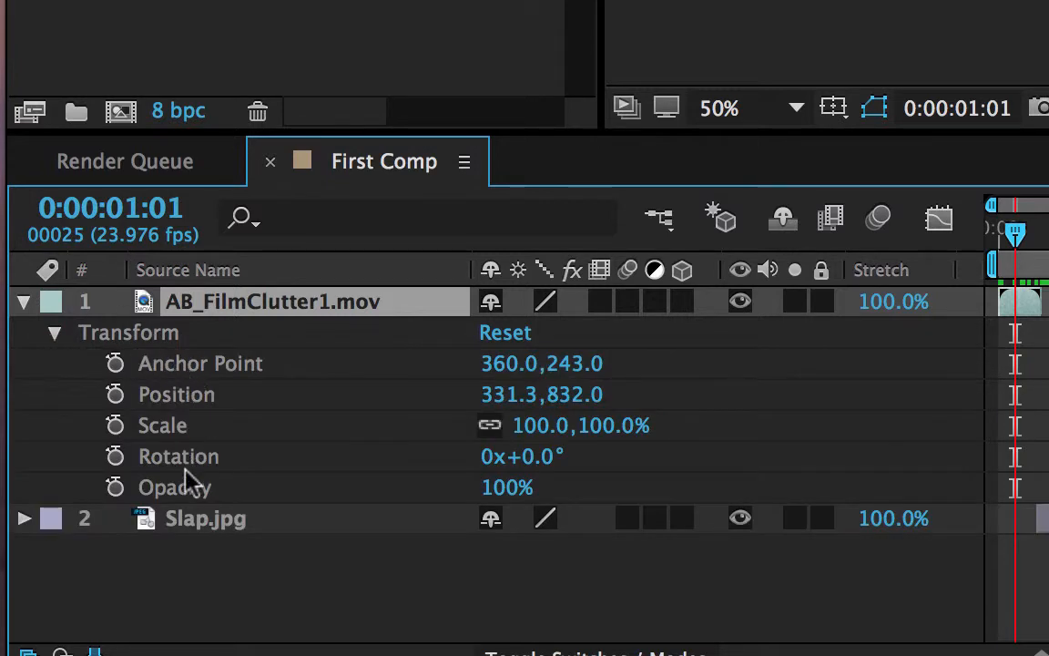